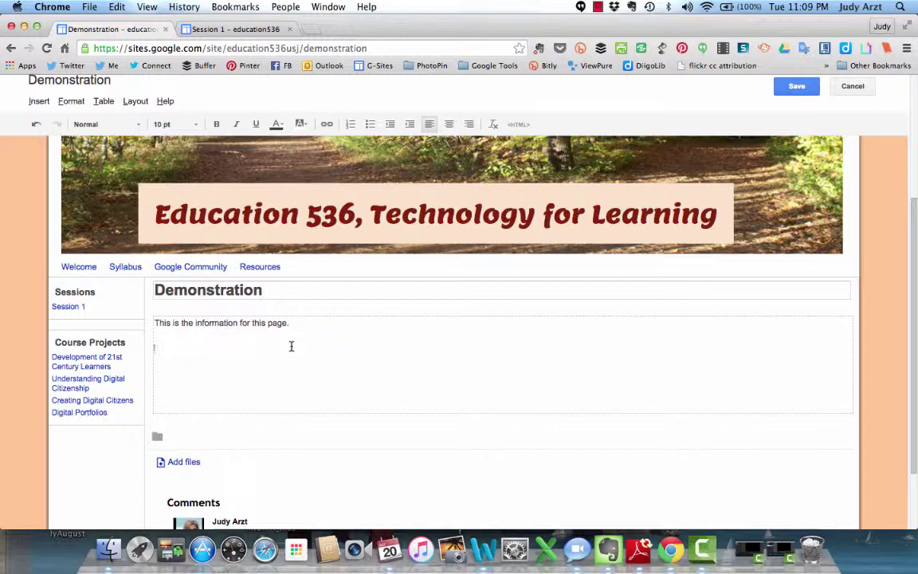
Step: Look over the content types that can be inserted, and save the Demonstration page
{"action": "left_click", "coordinate": [40, 102]}
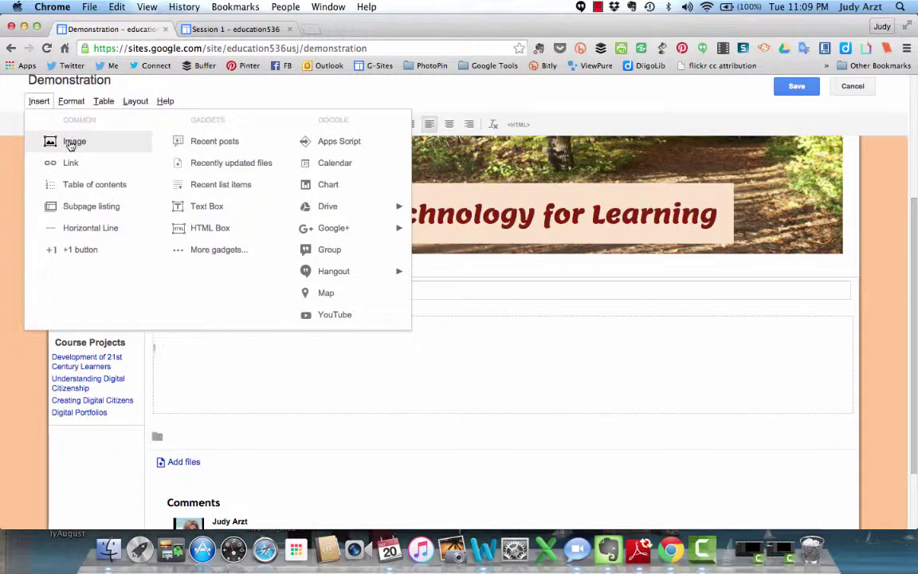
{"action": "mouse_move", "coordinate": [349, 214]}
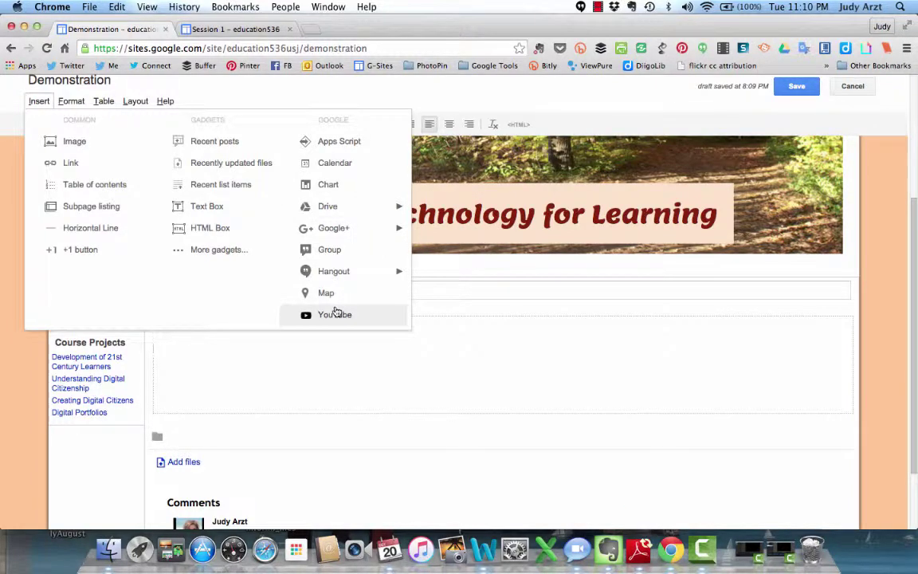
{"action": "left_click", "coordinate": [492, 367]}
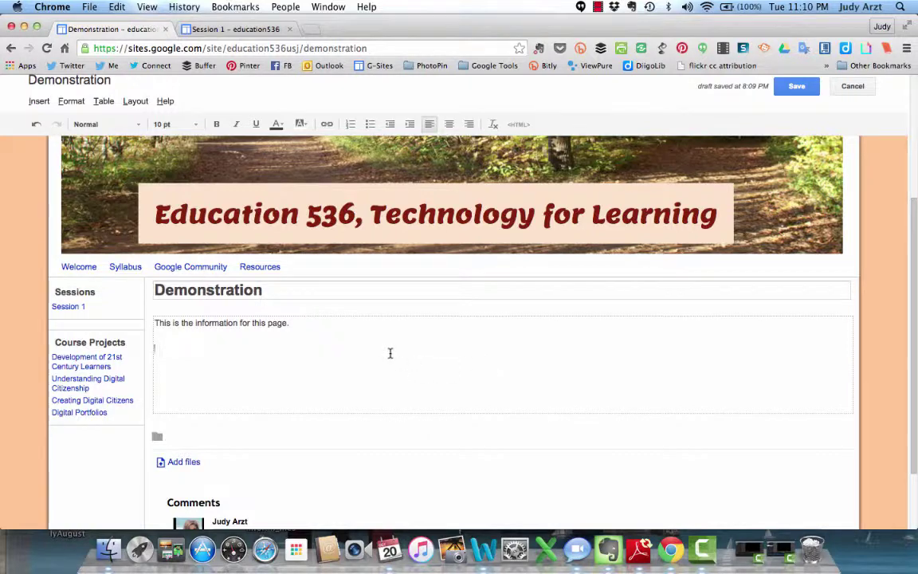
{"action": "left_click", "coordinate": [802, 87]}
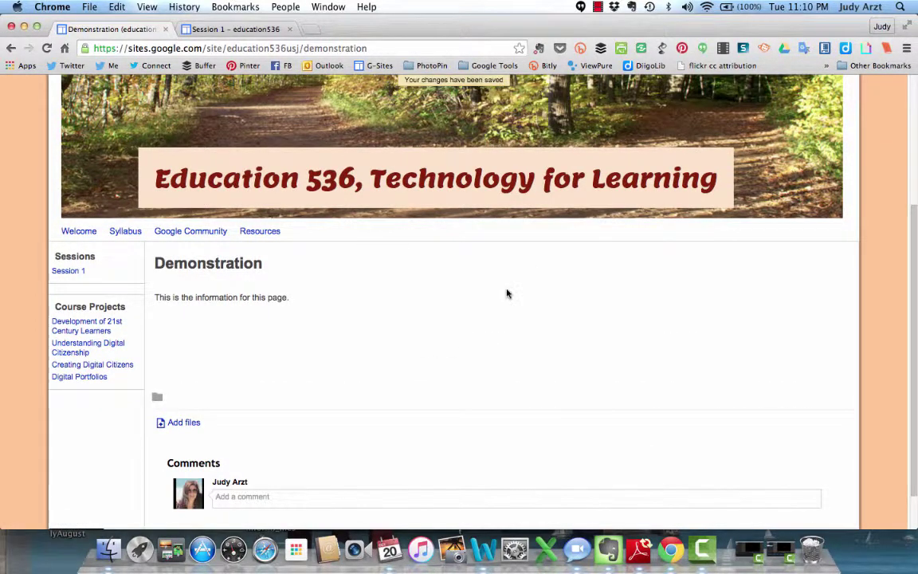
Step: Open the site management settings and review the general options down to search configuration and statistics
{"action": "scroll", "coordinate": [508, 295], "scroll_direction": "up", "scroll_amount": 5}
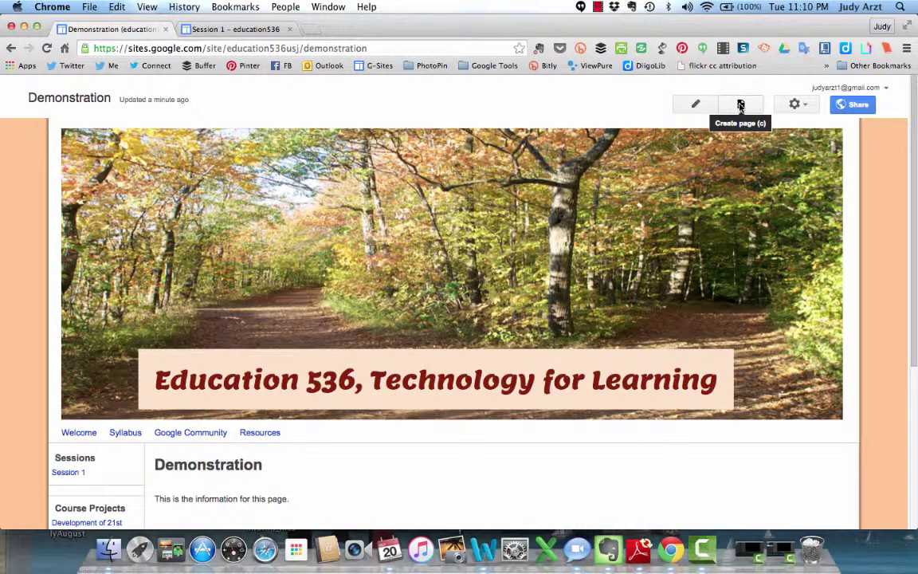
{"action": "left_click", "coordinate": [795, 104]}
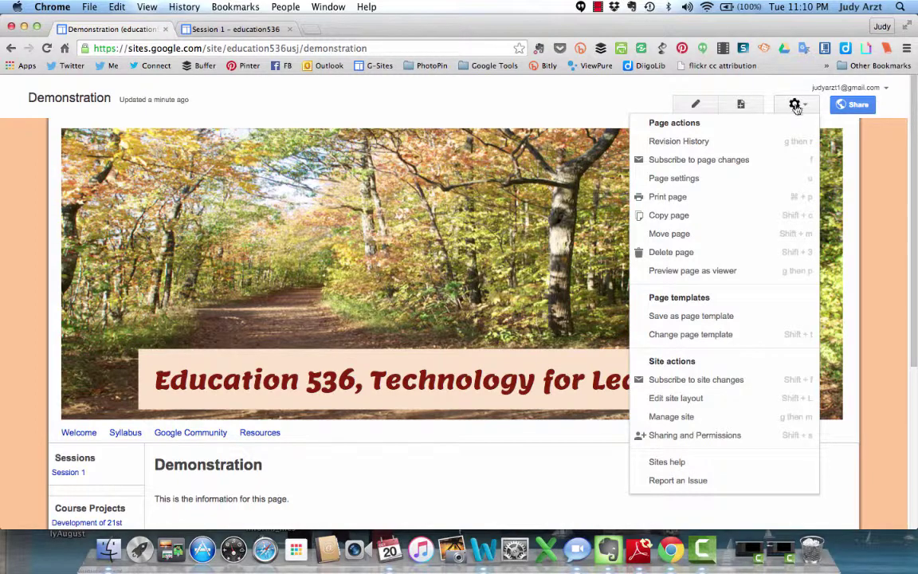
{"action": "left_click", "coordinate": [674, 416]}
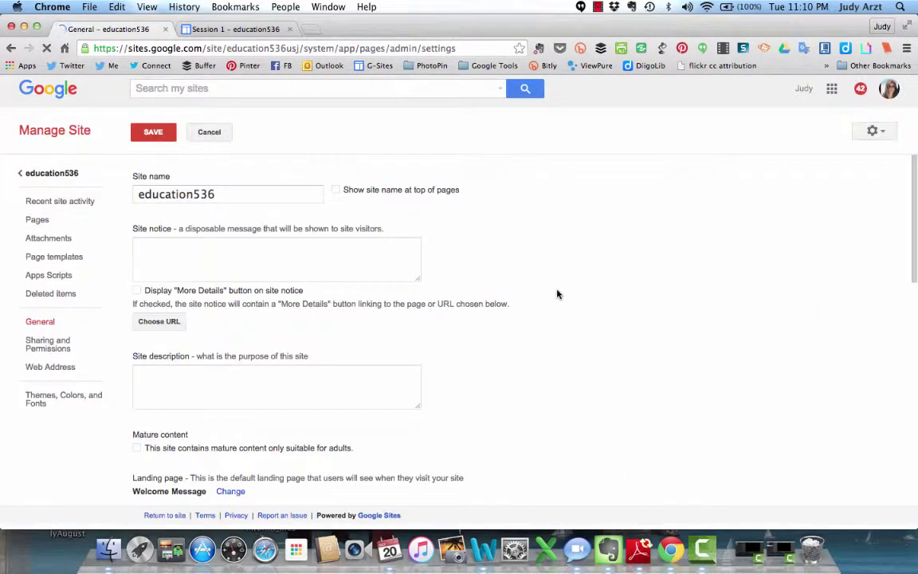
{"action": "scroll", "coordinate": [558, 294], "scroll_direction": "down", "scroll_amount": 2}
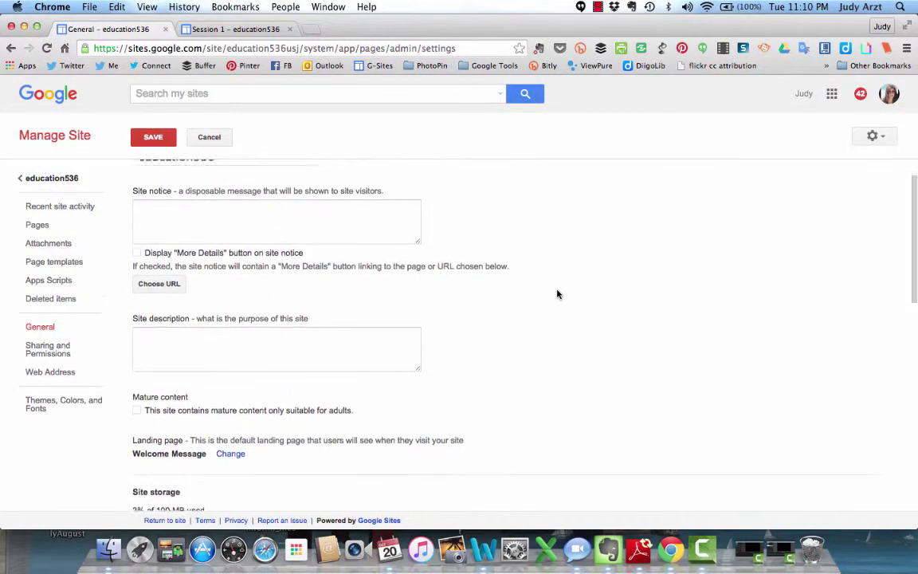
{"action": "scroll", "coordinate": [558, 294], "scroll_direction": "up", "scroll_amount": 1}
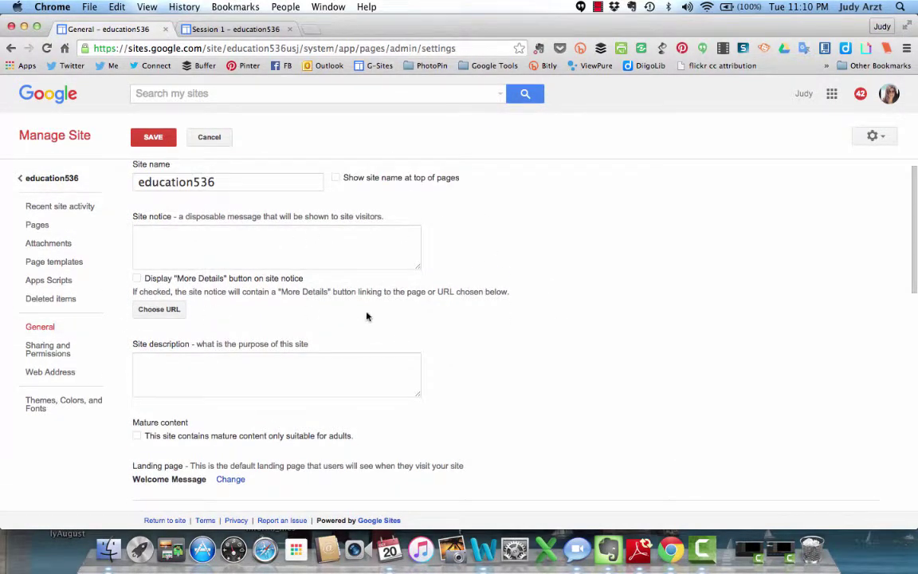
{"action": "scroll", "coordinate": [367, 311], "scroll_direction": "down", "scroll_amount": 5}
{"action": "scroll", "coordinate": [366, 317], "scroll_direction": "down", "scroll_amount": 4}
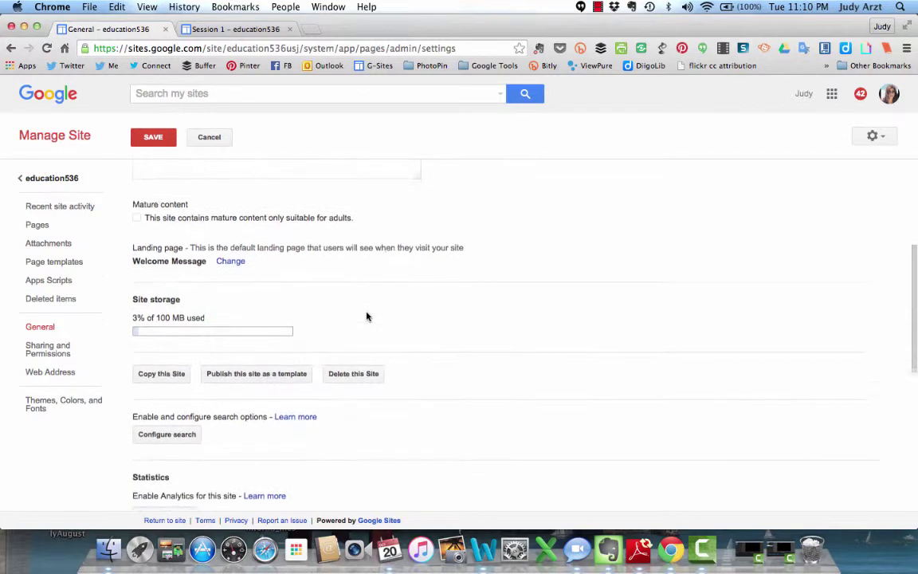
{"action": "scroll", "coordinate": [367, 316], "scroll_direction": "down", "scroll_amount": 2}
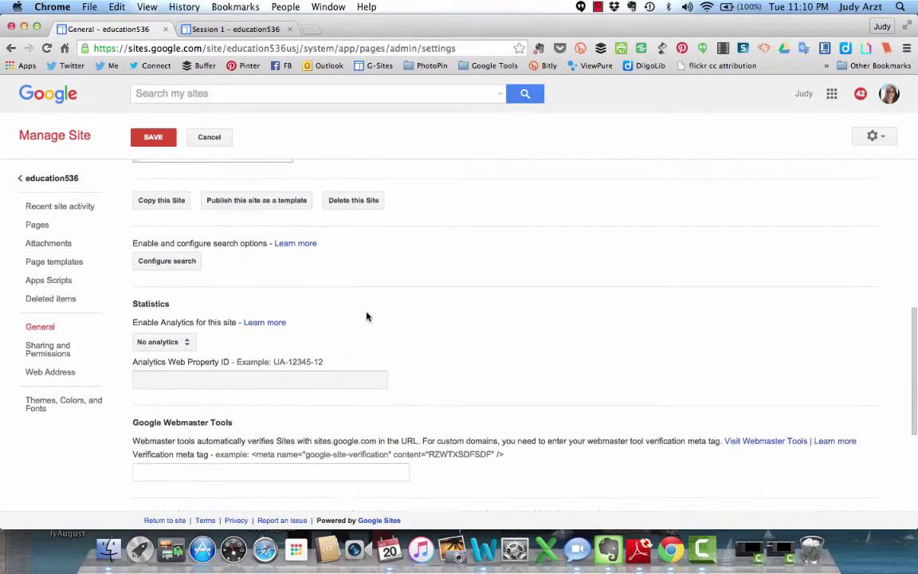
Step: Try enabling site search in the search configuration, switch it off again and accept the dialog
{"action": "left_click", "coordinate": [174, 260]}
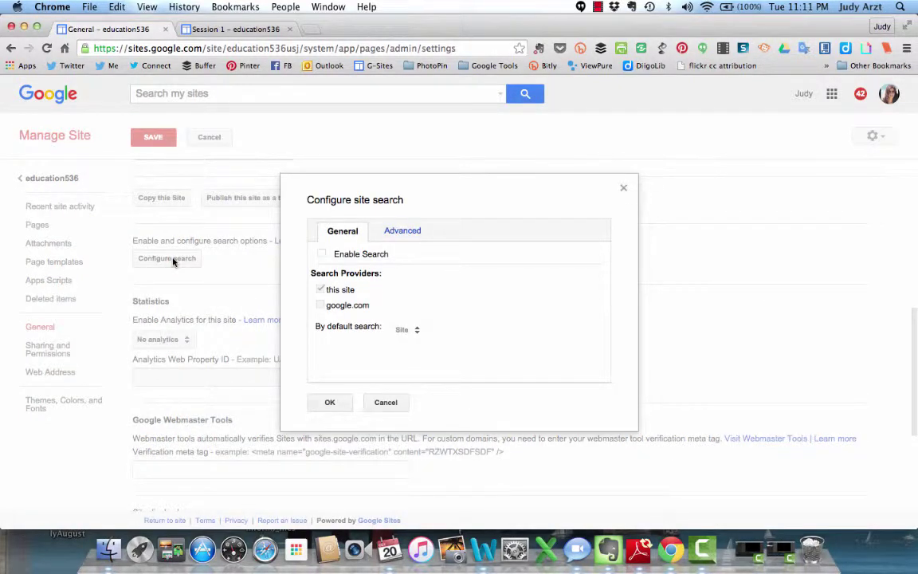
{"action": "left_click", "coordinate": [322, 254]}
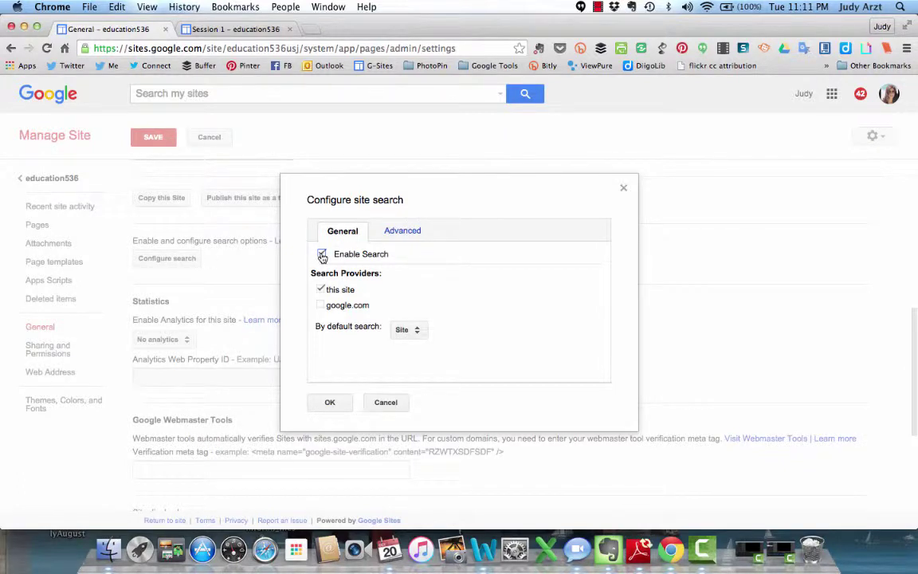
{"action": "left_click", "coordinate": [322, 254]}
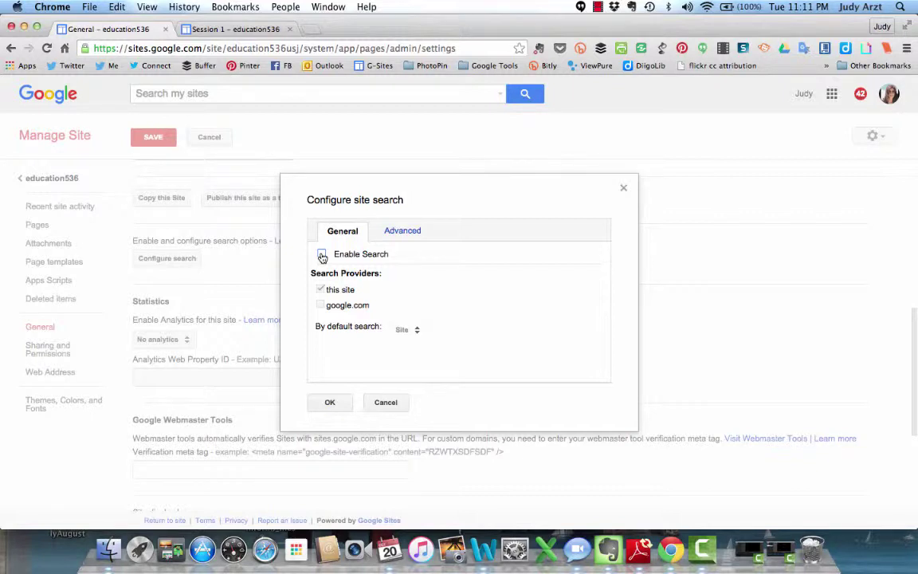
{"action": "left_click", "coordinate": [330, 401]}
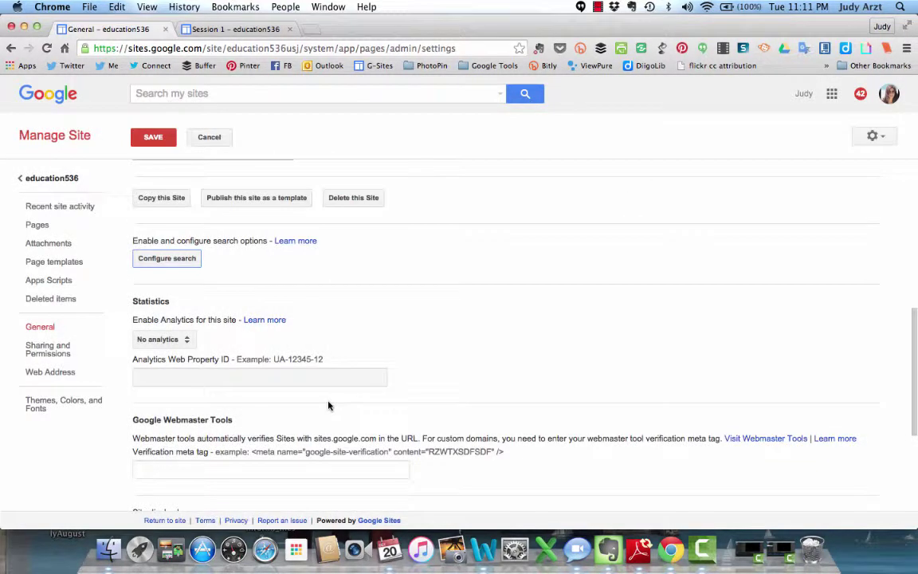
Step: Review the remaining general site settings and save them
{"action": "scroll", "coordinate": [359, 297], "scroll_direction": "down", "scroll_amount": 5}
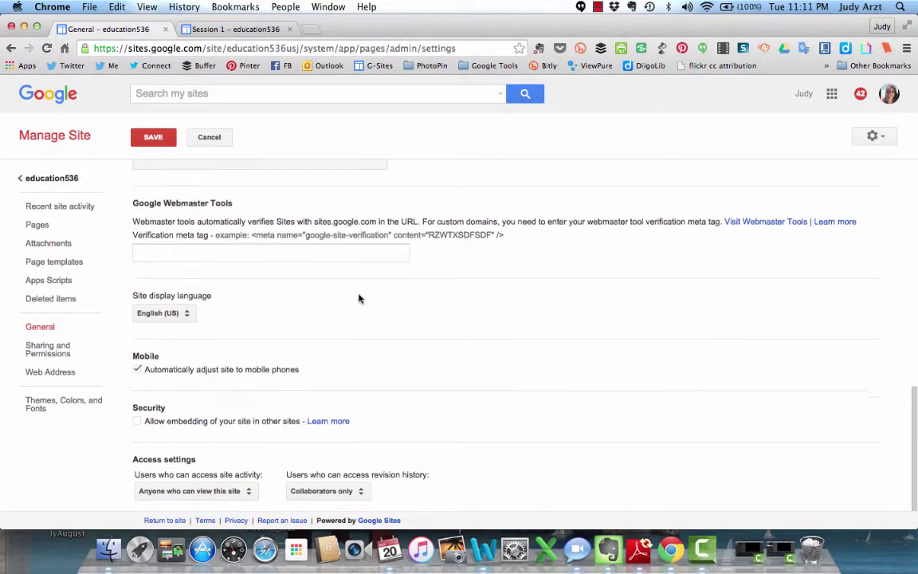
{"action": "scroll", "coordinate": [359, 299], "scroll_direction": "up", "scroll_amount": 6}
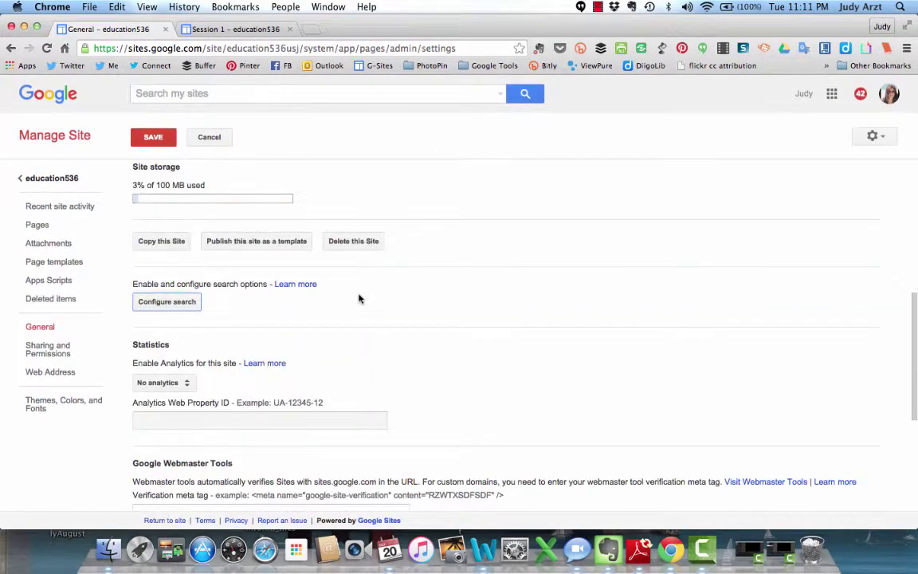
{"action": "scroll", "coordinate": [358, 299], "scroll_direction": "up", "scroll_amount": 8}
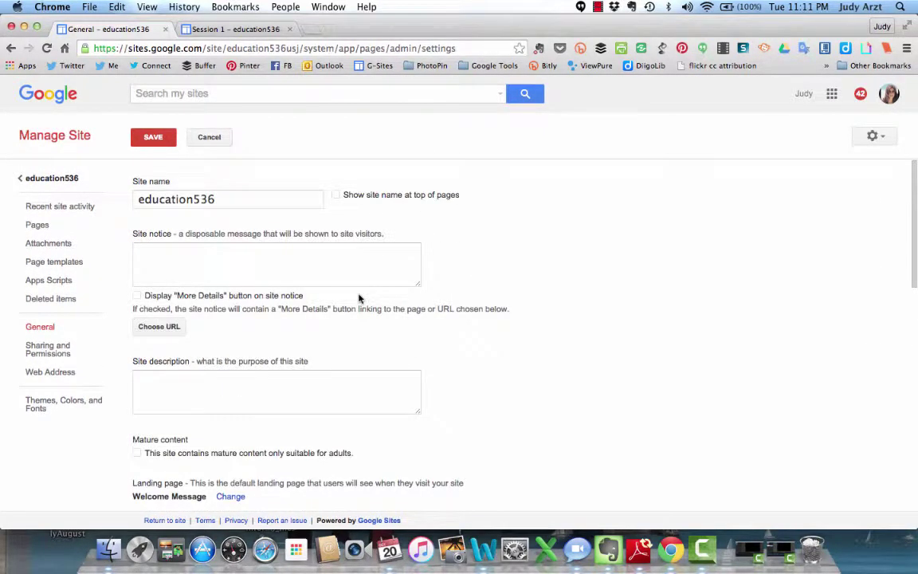
{"action": "left_click", "coordinate": [157, 140]}
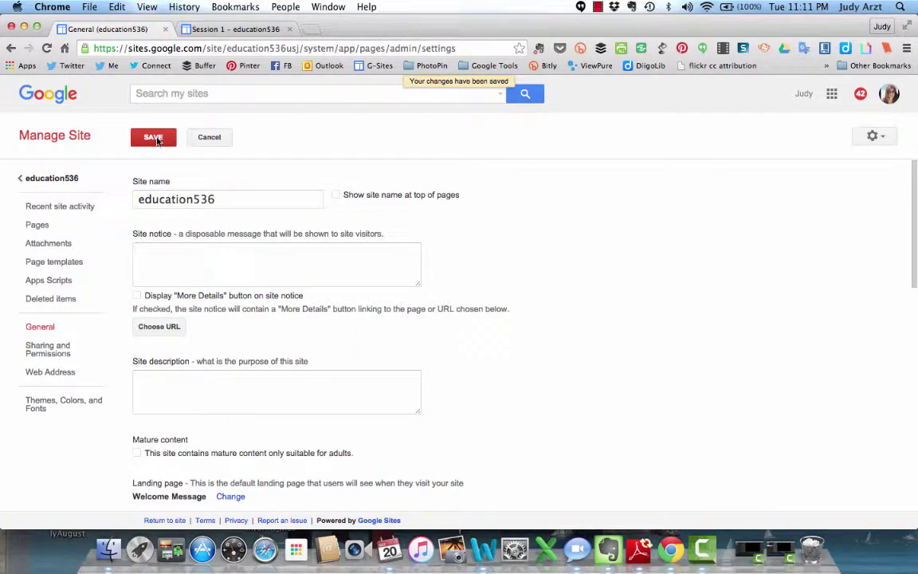
Step: Open the site's themes, colors and fonts settings and examine the customization options
{"action": "left_click", "coordinate": [56, 404]}
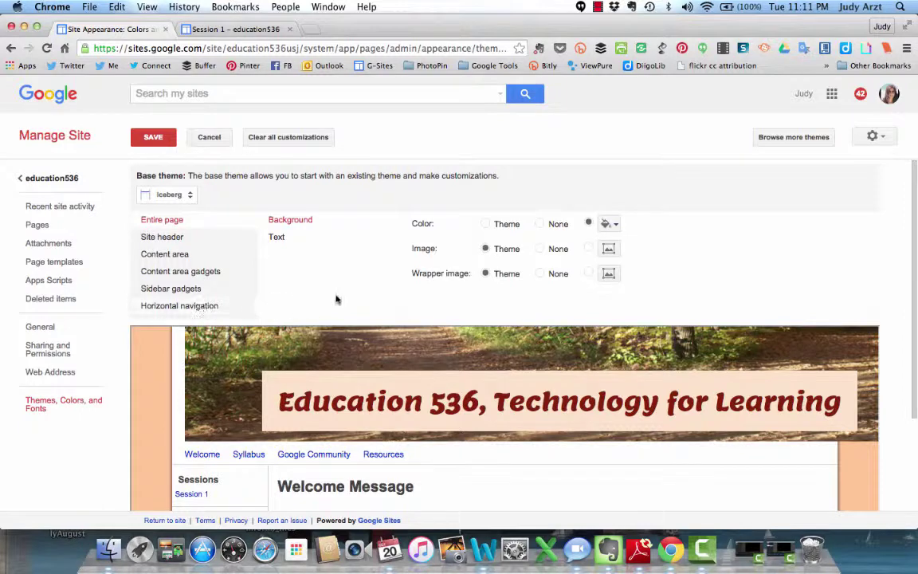
{"action": "scroll", "coordinate": [336, 287], "scroll_direction": "down", "scroll_amount": 1}
{"action": "scroll", "coordinate": [335, 286], "scroll_direction": "up", "scroll_amount": 1}
{"action": "scroll", "coordinate": [336, 286], "scroll_direction": "down", "scroll_amount": 1}
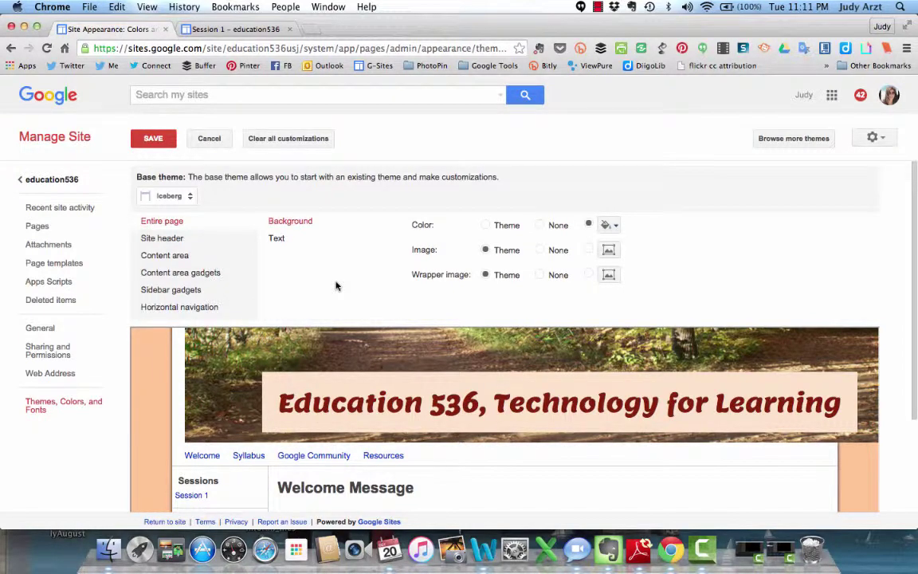
{"action": "scroll", "coordinate": [335, 285], "scroll_direction": "down", "scroll_amount": 1}
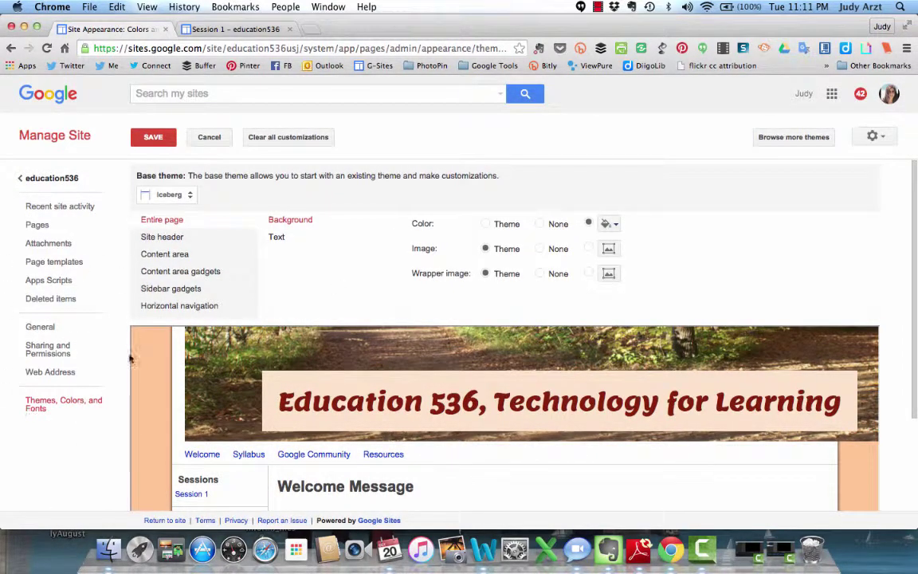
Step: Open the Demonstration page from the site's page list and check the sidebar and horizontal navigation for it
{"action": "left_click", "coordinate": [35, 226]}
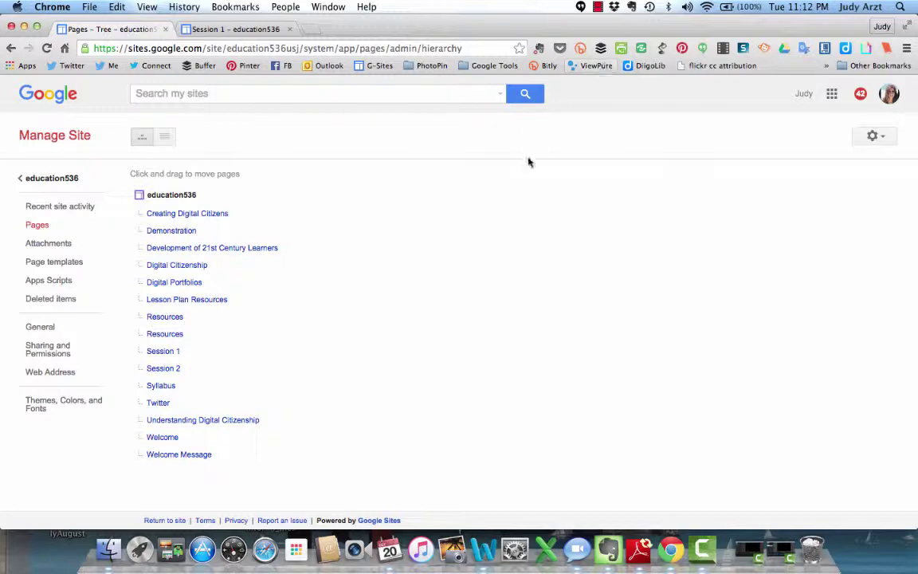
{"action": "left_click", "coordinate": [183, 231]}
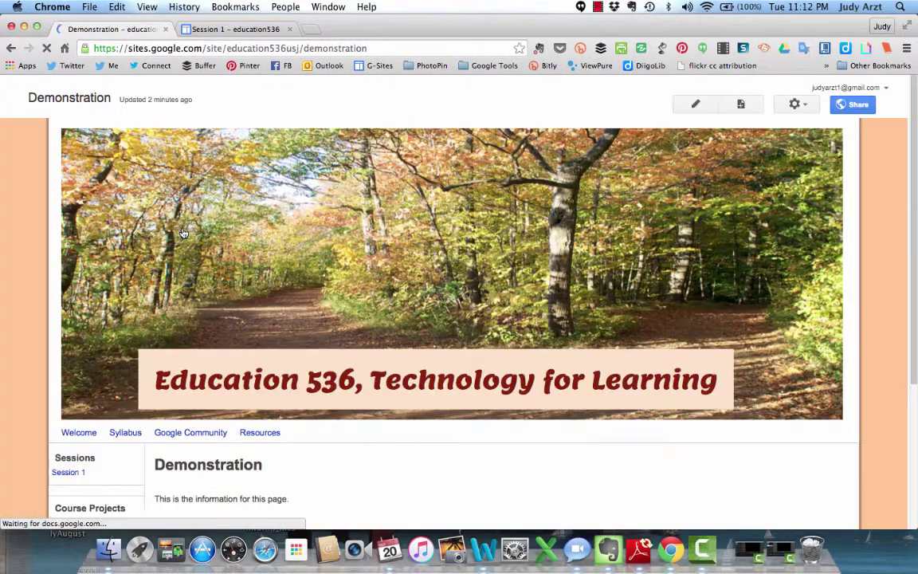
{"action": "scroll", "coordinate": [407, 285], "scroll_direction": "down", "scroll_amount": 5}
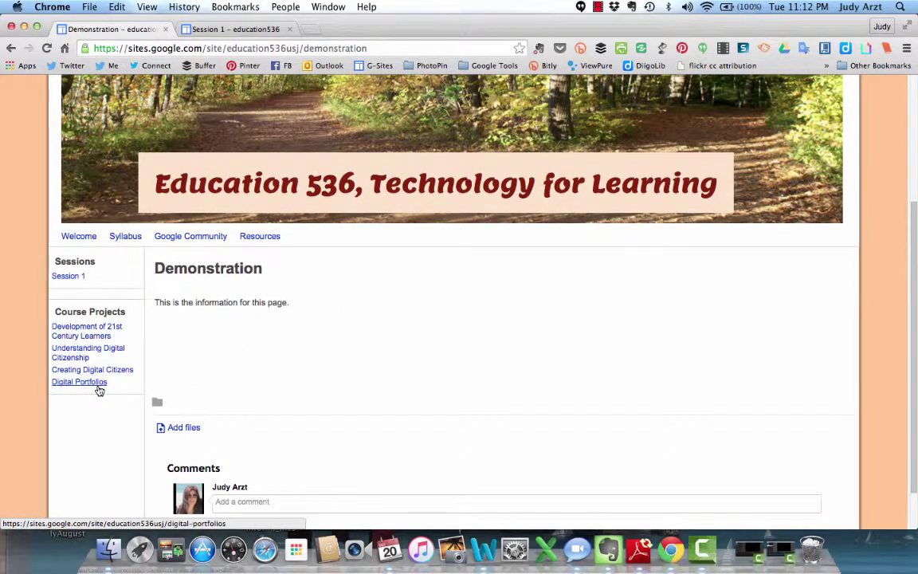
{"action": "mouse_move", "coordinate": [263, 236]}
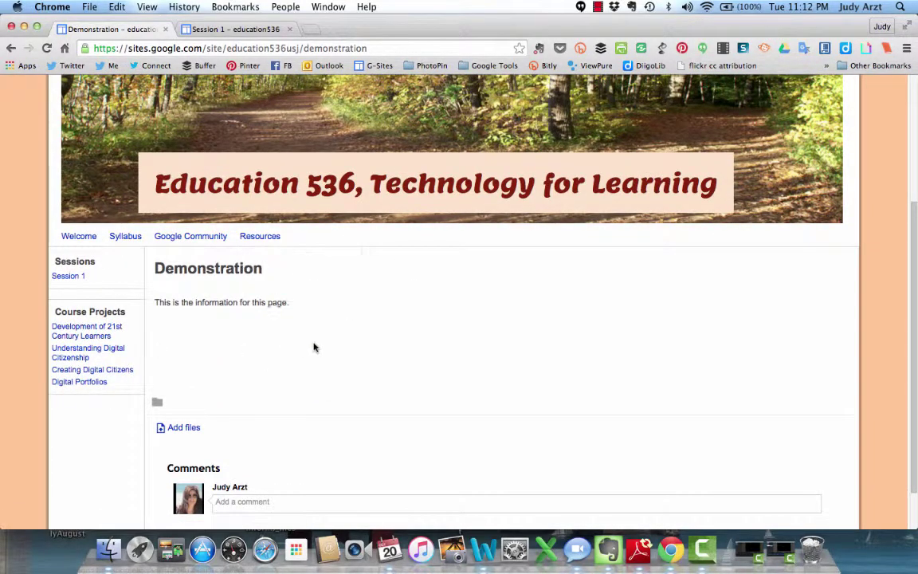
{"action": "scroll", "coordinate": [307, 319], "scroll_direction": "up", "scroll_amount": 3}
{"action": "scroll", "coordinate": [307, 319], "scroll_direction": "down", "scroll_amount": 2}
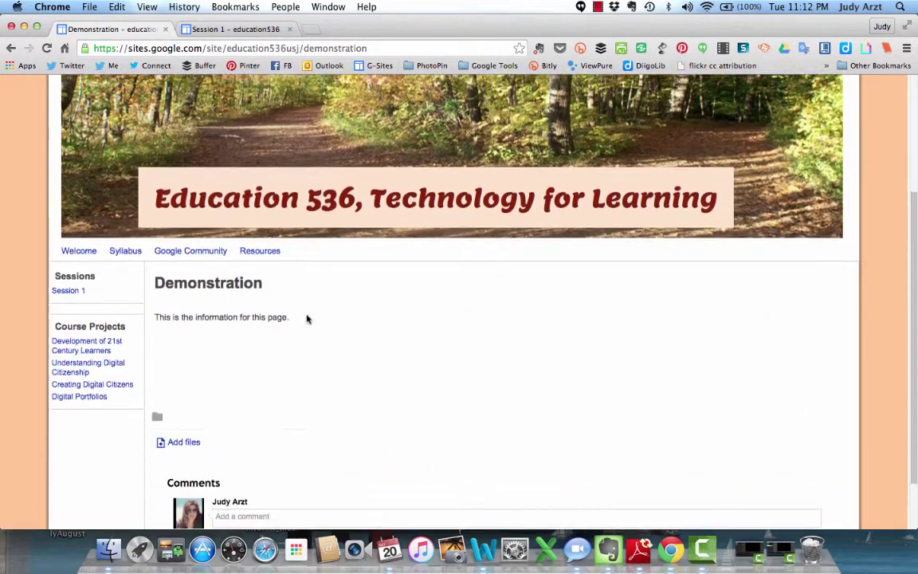
Step: Go back to site management and review the hierarchy of all site pages
{"action": "scroll", "coordinate": [308, 318], "scroll_direction": "up", "scroll_amount": 5}
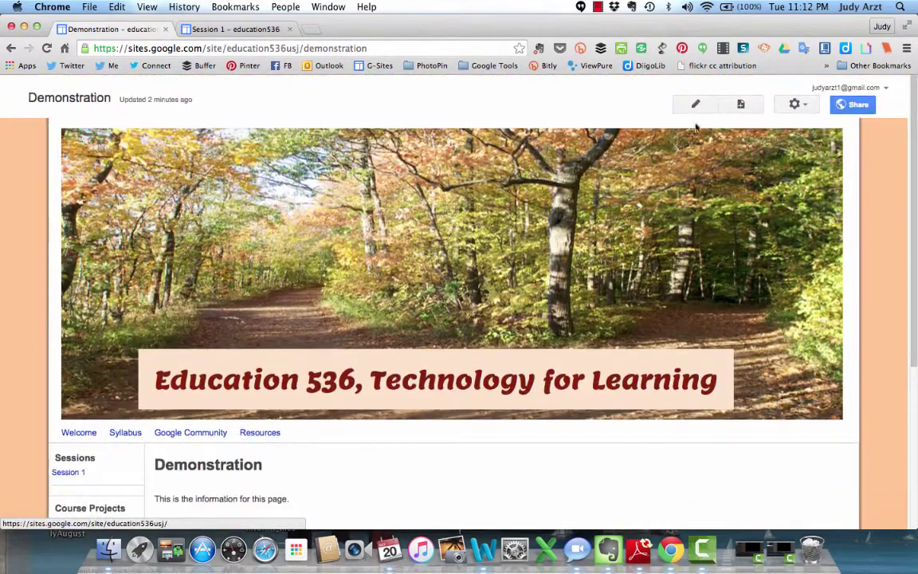
{"action": "left_click", "coordinate": [794, 104]}
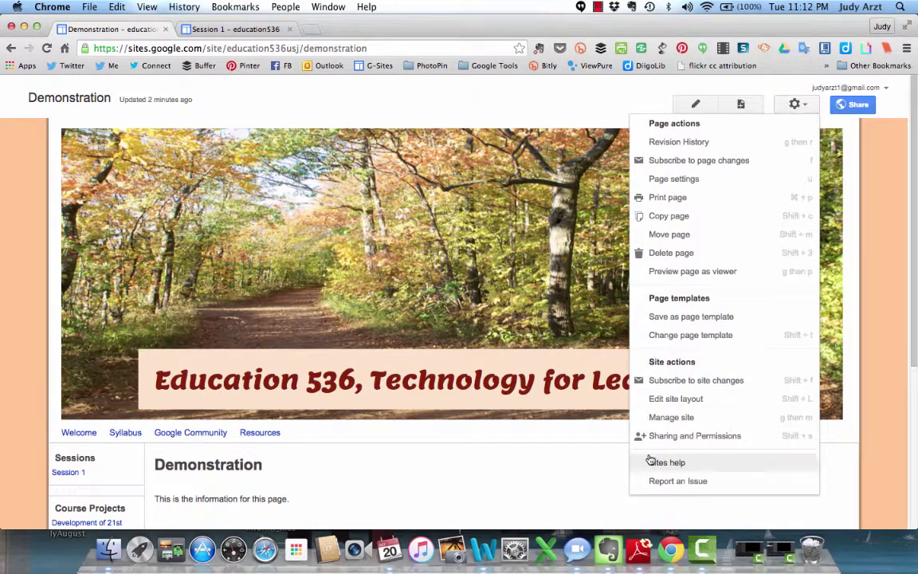
{"action": "left_click", "coordinate": [667, 415]}
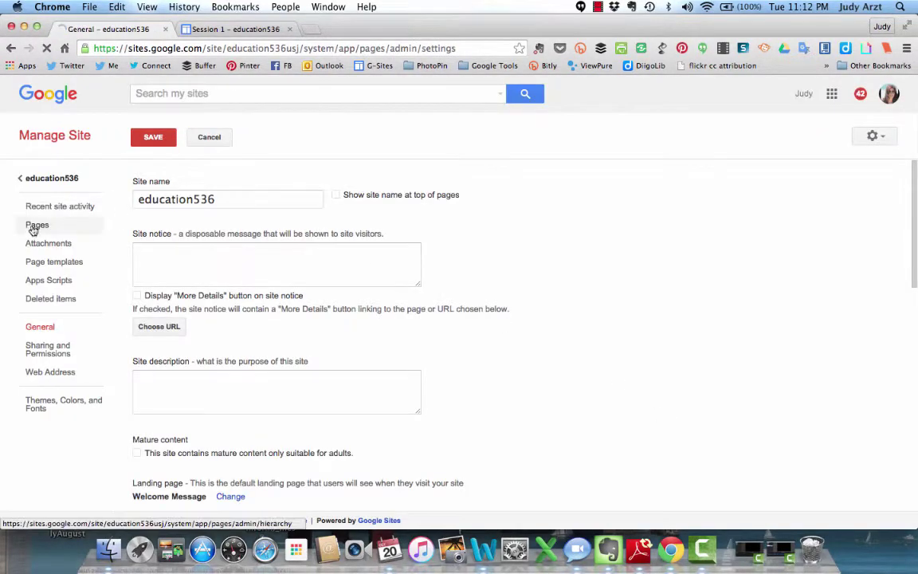
{"action": "left_click", "coordinate": [35, 228]}
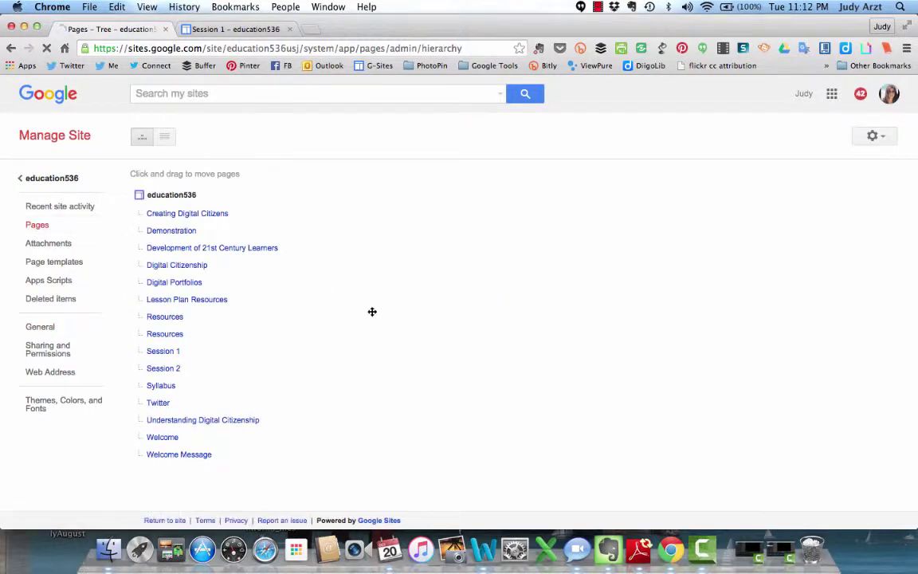
{"action": "scroll", "coordinate": [372, 312], "scroll_direction": "down", "scroll_amount": 1}
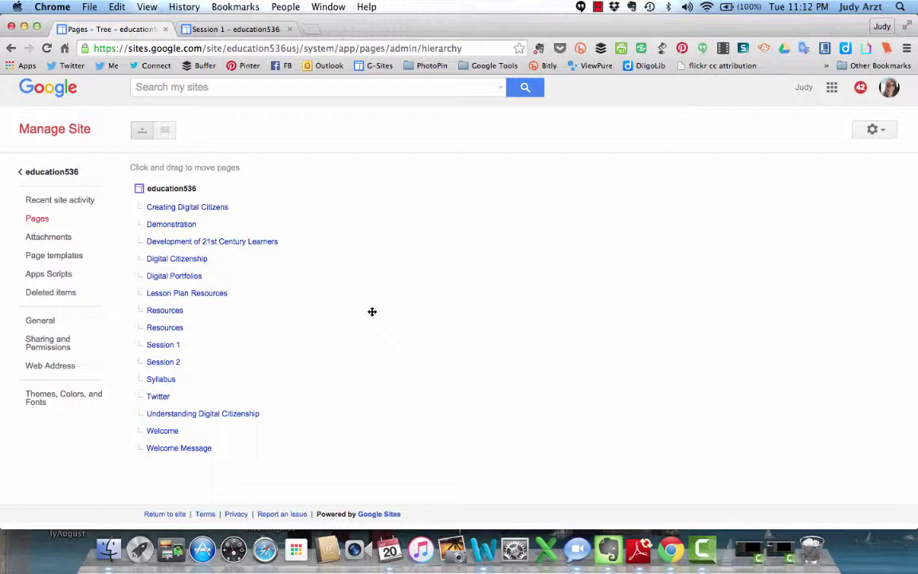
{"action": "scroll", "coordinate": [372, 311], "scroll_direction": "up", "scroll_amount": 1}
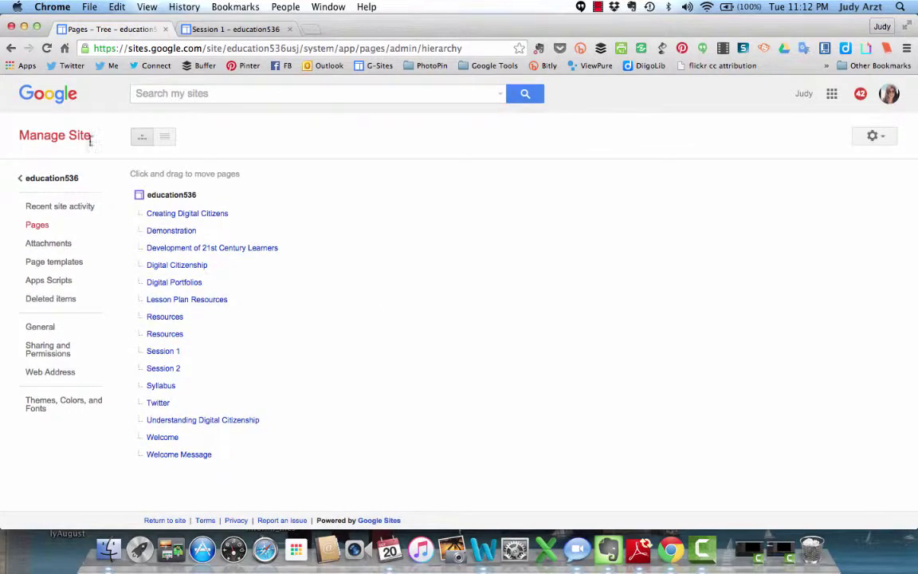
Step: Return from site management to the education536 home page and open the site layout for editing
{"action": "left_click", "coordinate": [31, 183]}
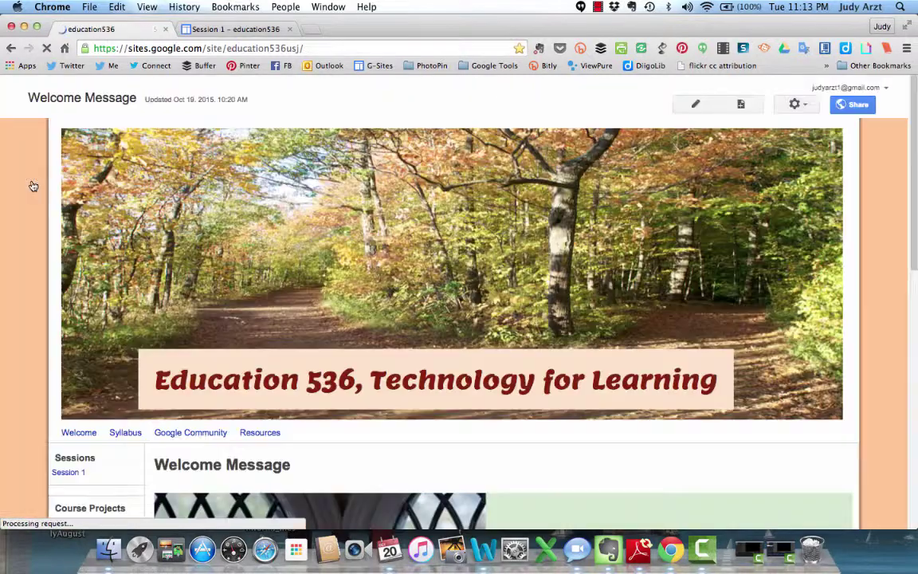
{"action": "left_click", "coordinate": [795, 104]}
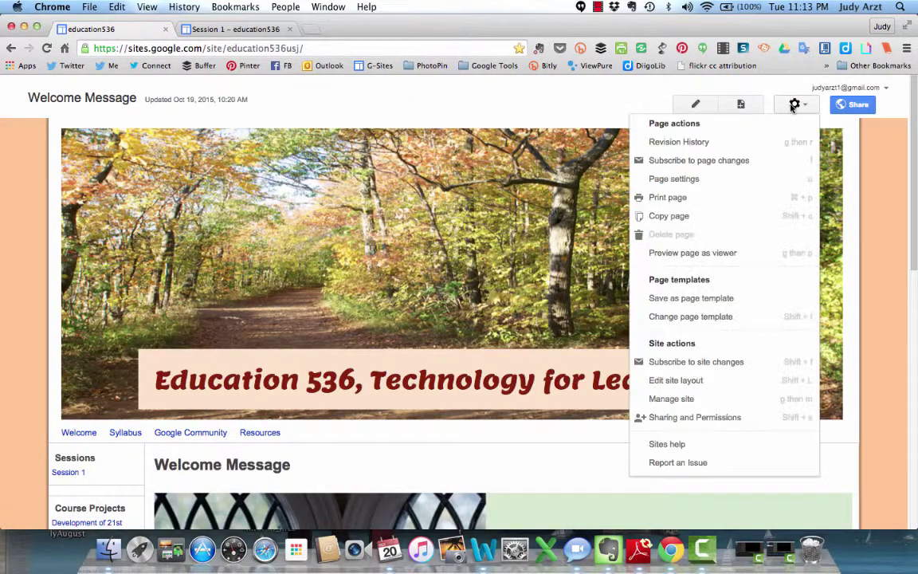
{"action": "left_click", "coordinate": [690, 381]}
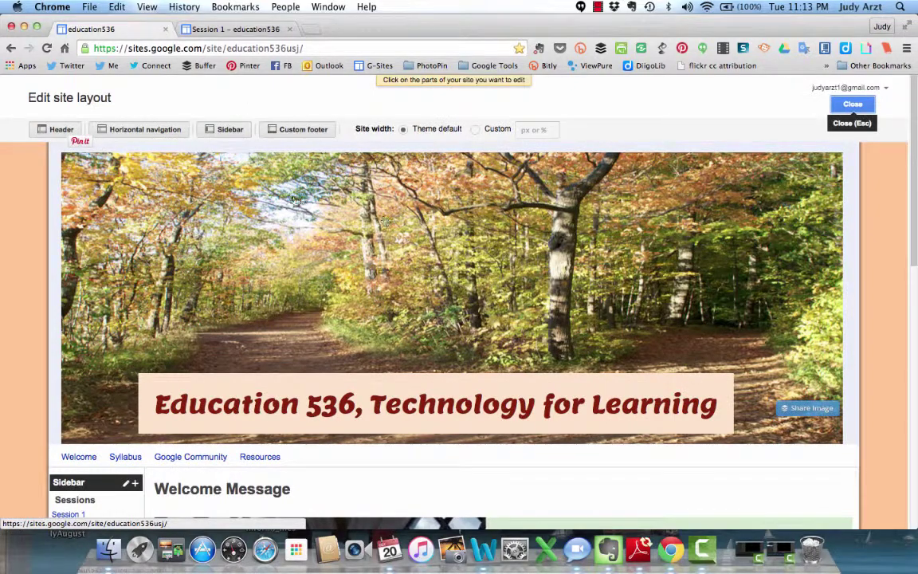
{"action": "scroll", "coordinate": [271, 252], "scroll_direction": "down", "scroll_amount": 1}
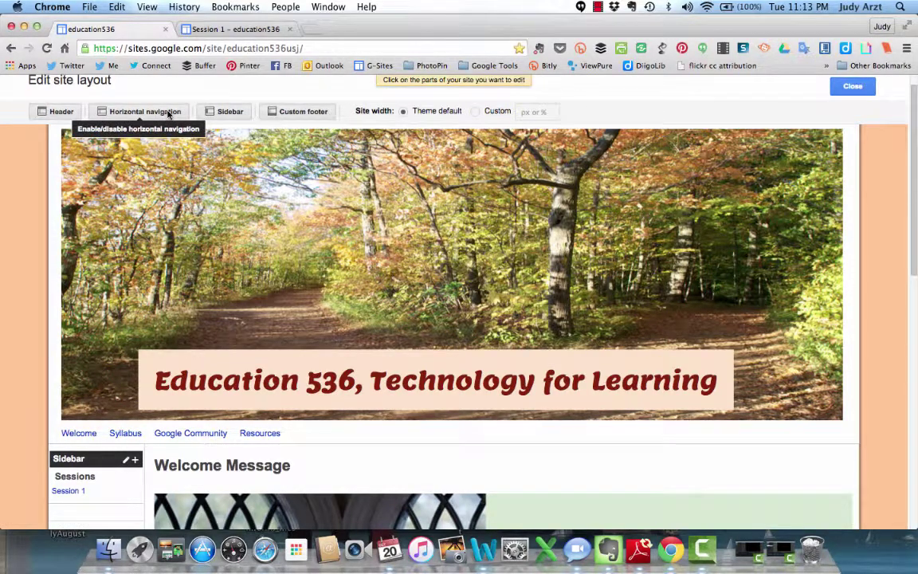
Step: Disable the site's sidebar, enable it again, and check the restored Sessions and Course Projects sections
{"action": "left_click", "coordinate": [220, 112]}
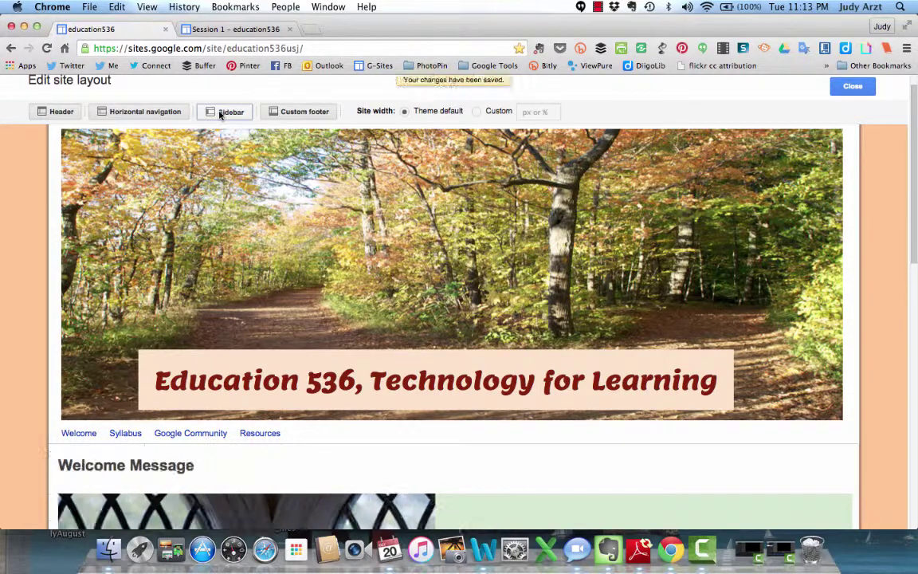
{"action": "left_click", "coordinate": [220, 112]}
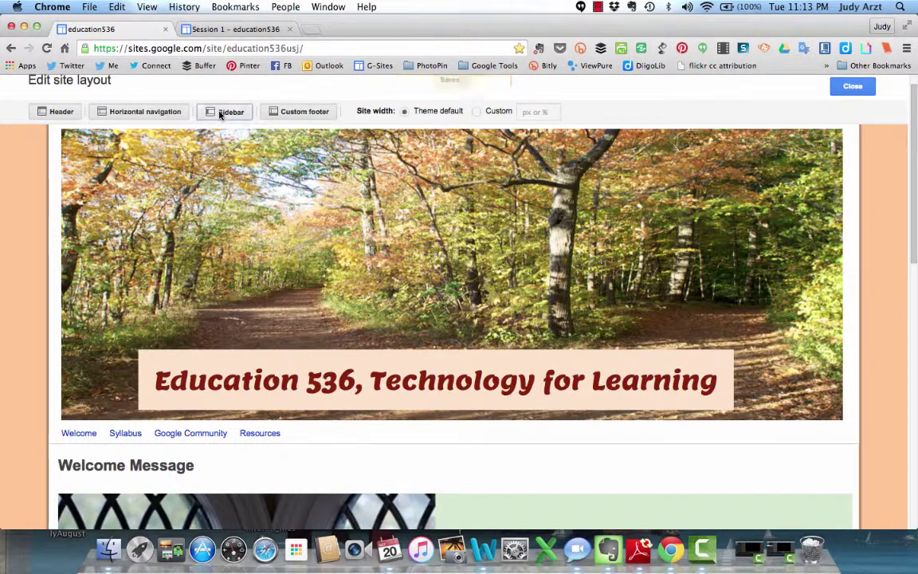
{"action": "scroll", "coordinate": [383, 218], "scroll_direction": "down", "scroll_amount": 2}
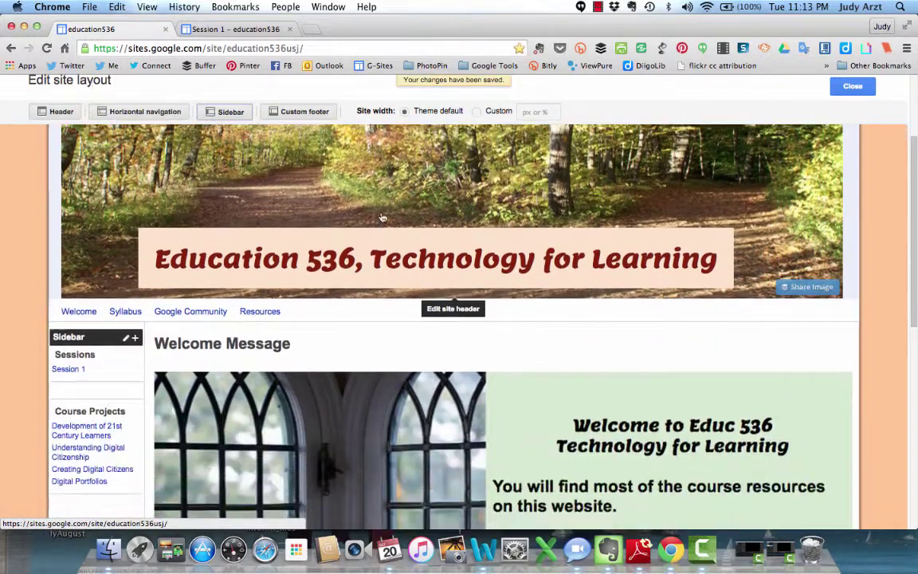
{"action": "scroll", "coordinate": [383, 218], "scroll_direction": "down", "scroll_amount": 1}
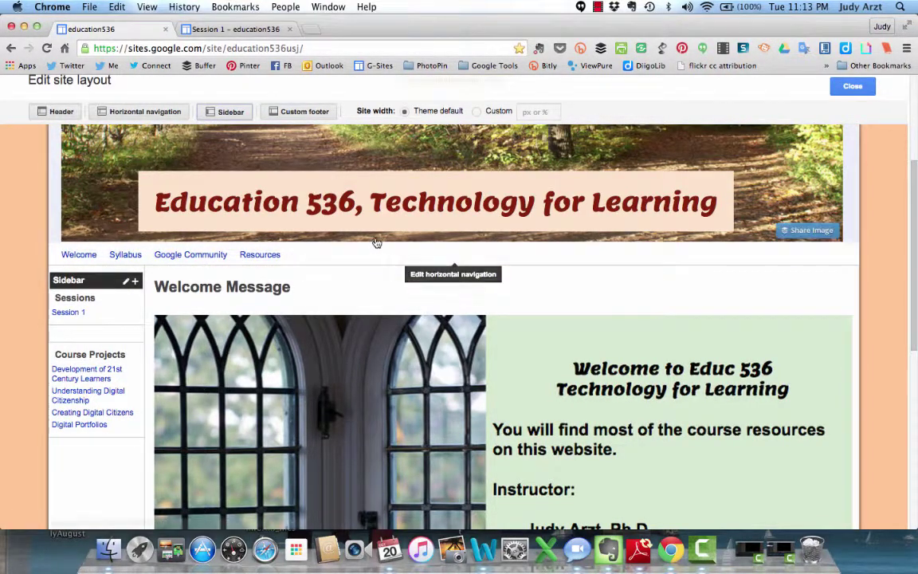
Step: Hide the sidebar once more to view the Welcome Message page at full width, and restore it
{"action": "left_click", "coordinate": [223, 117]}
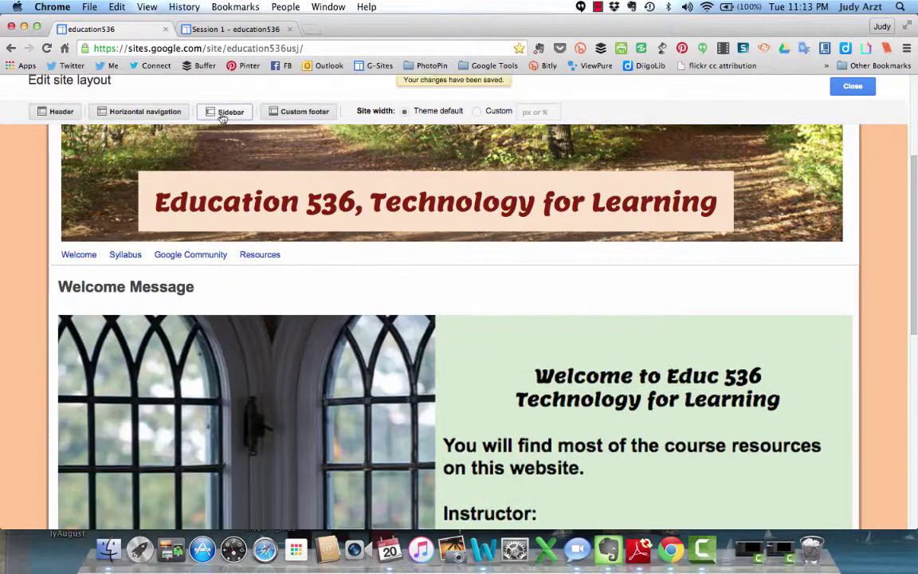
{"action": "scroll", "coordinate": [230, 288], "scroll_direction": "down", "scroll_amount": 3}
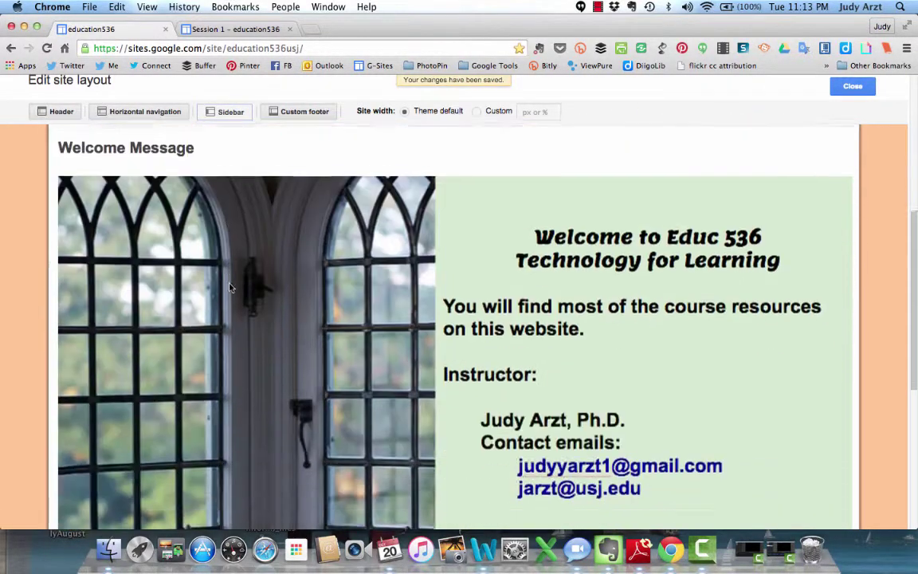
{"action": "scroll", "coordinate": [230, 287], "scroll_direction": "up", "scroll_amount": 5}
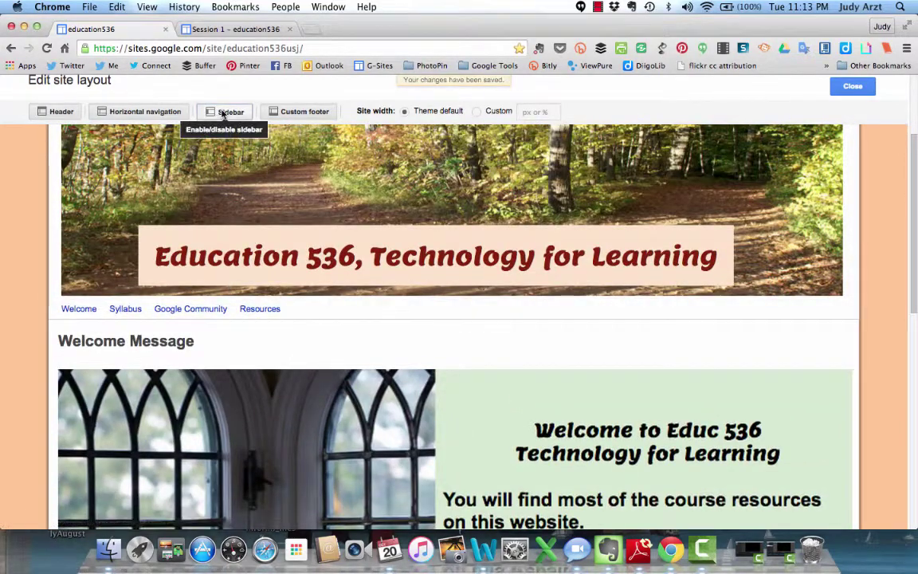
{"action": "left_click", "coordinate": [225, 116]}
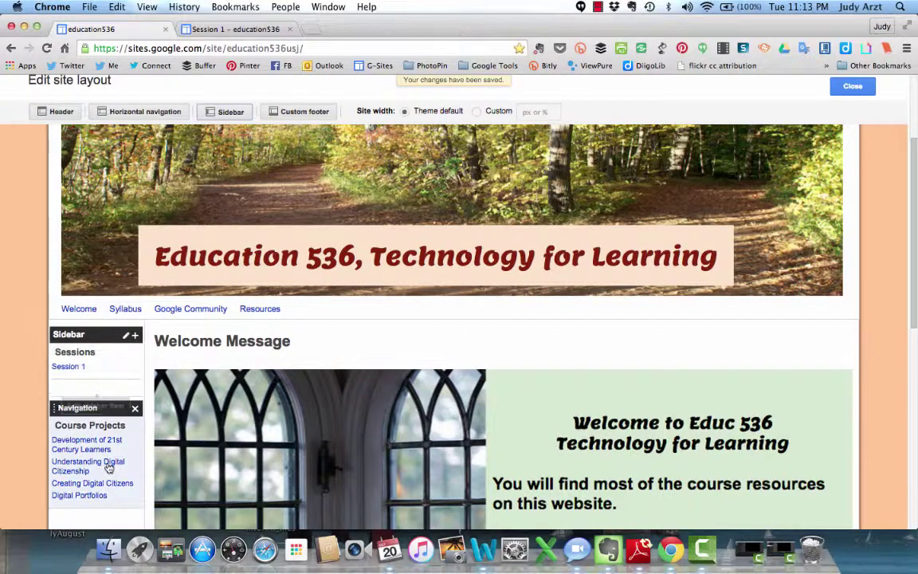
{"action": "scroll", "coordinate": [121, 369], "scroll_direction": "down", "scroll_amount": 4}
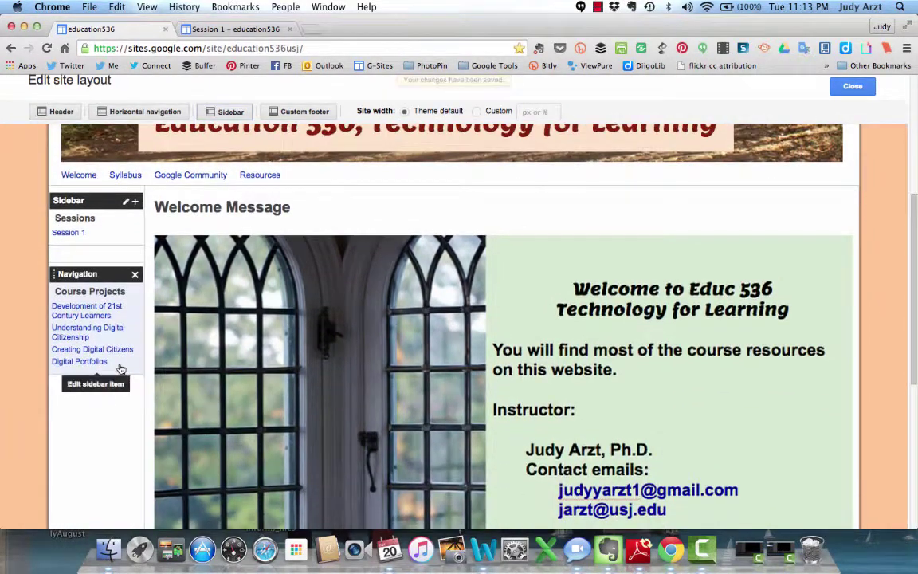
Step: Disable the site's horizontal navigation and enable it again
{"action": "scroll", "coordinate": [114, 479], "scroll_direction": "up", "scroll_amount": 1}
{"action": "scroll", "coordinate": [114, 478], "scroll_direction": "up", "scroll_amount": 4}
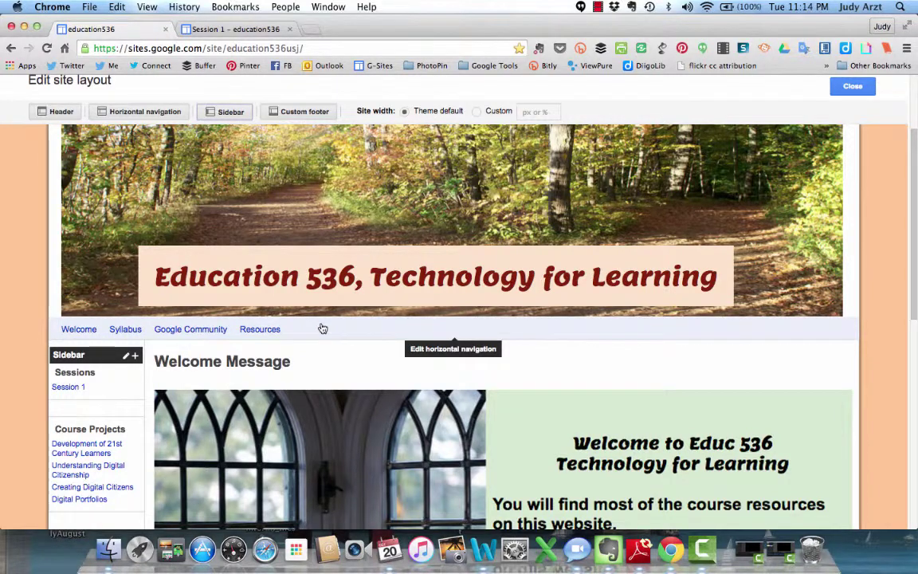
{"action": "left_click", "coordinate": [137, 113]}
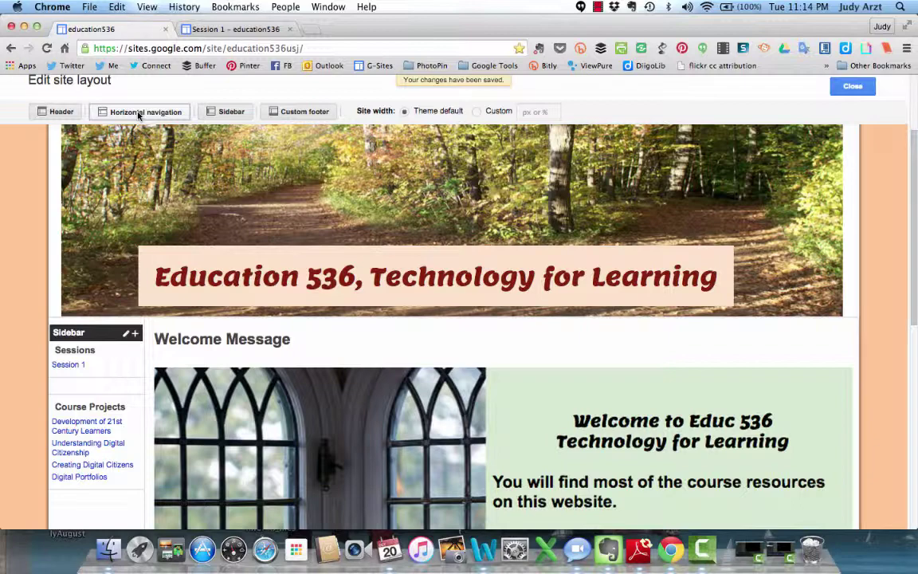
{"action": "left_click", "coordinate": [138, 116]}
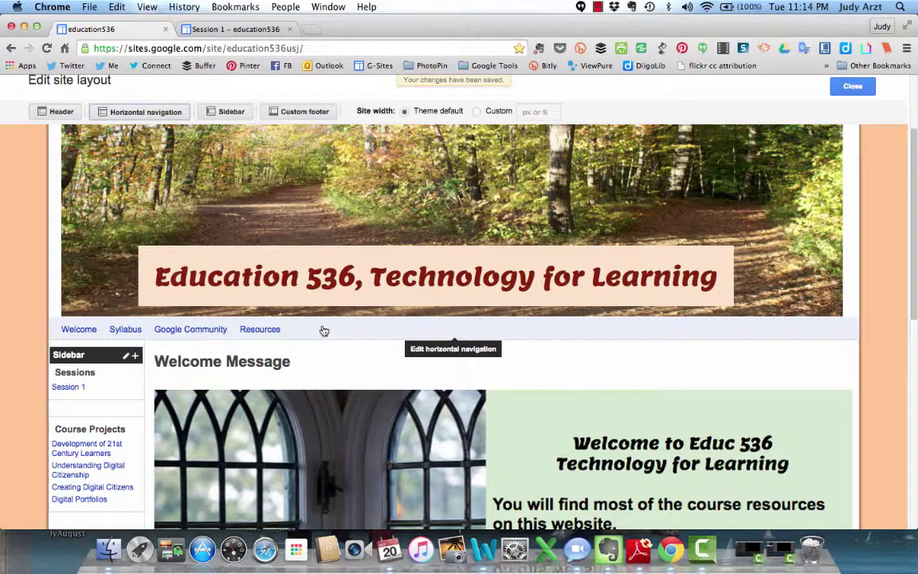
Step: Add the Demonstration page to the horizontal navigation and check its link below the site header
{"action": "left_click", "coordinate": [324, 331]}
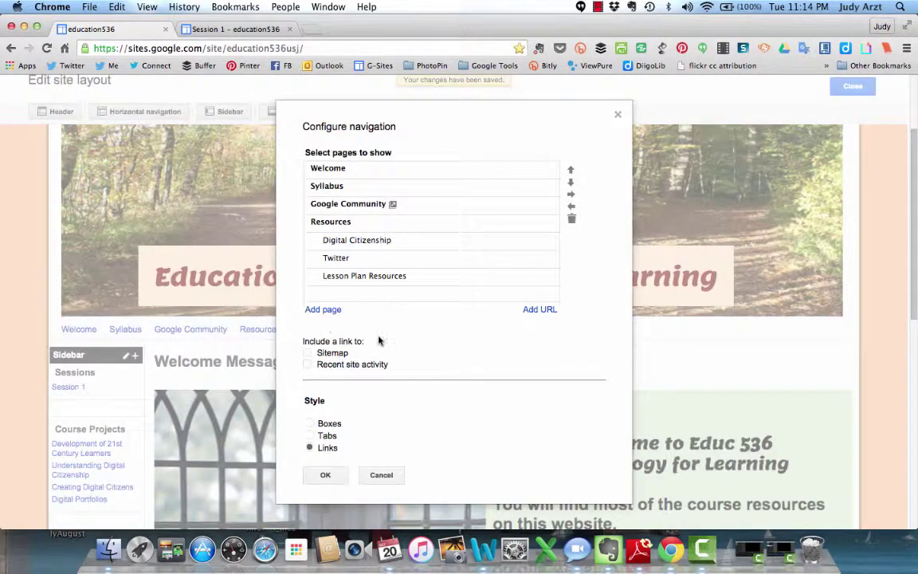
{"action": "left_click", "coordinate": [330, 311]}
{"action": "scroll", "coordinate": [351, 331], "scroll_direction": "down", "scroll_amount": 2}
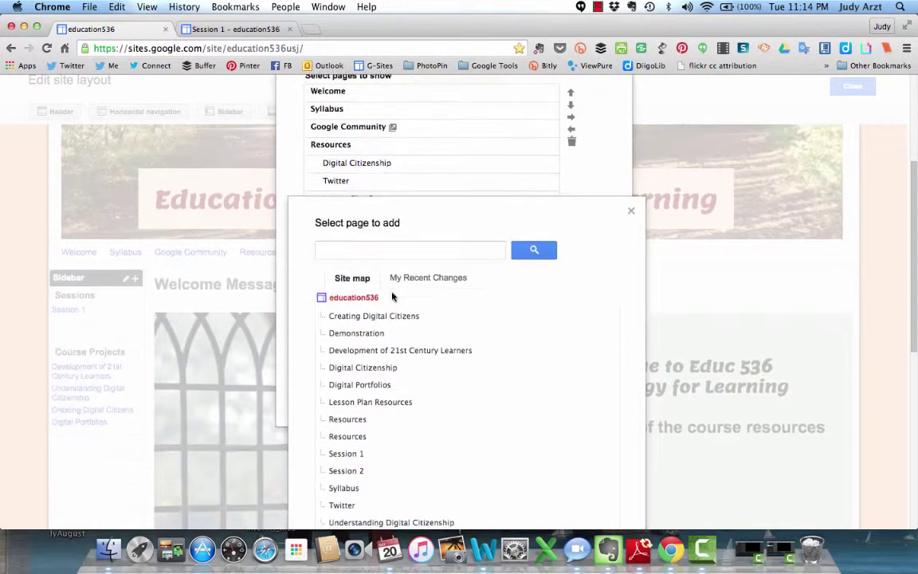
{"action": "left_click", "coordinate": [350, 339]}
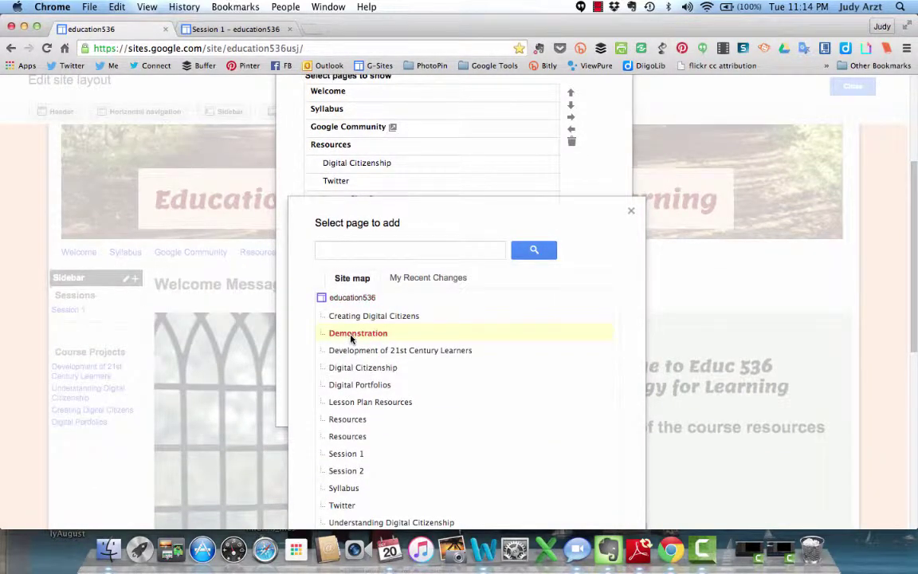
{"action": "scroll", "coordinate": [439, 358], "scroll_direction": "down", "scroll_amount": 5}
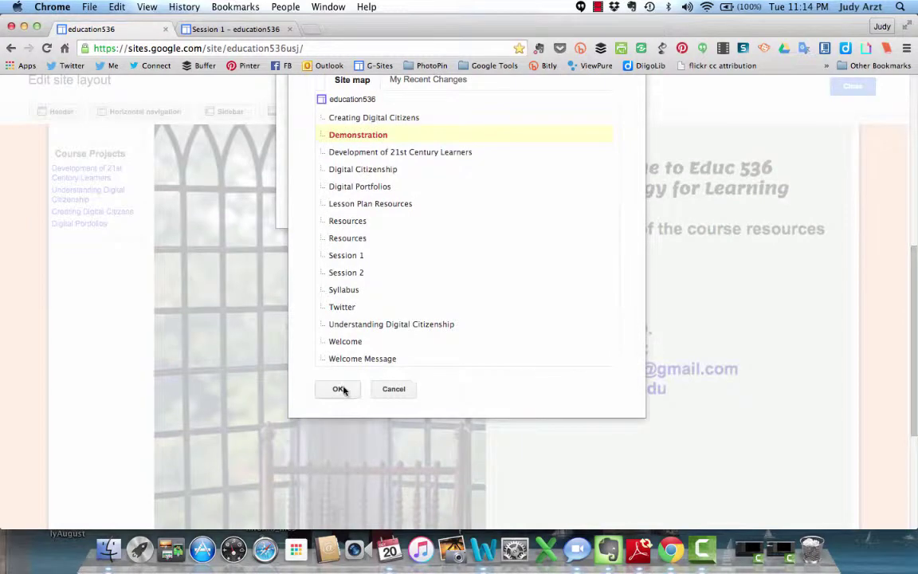
{"action": "left_click", "coordinate": [339, 388]}
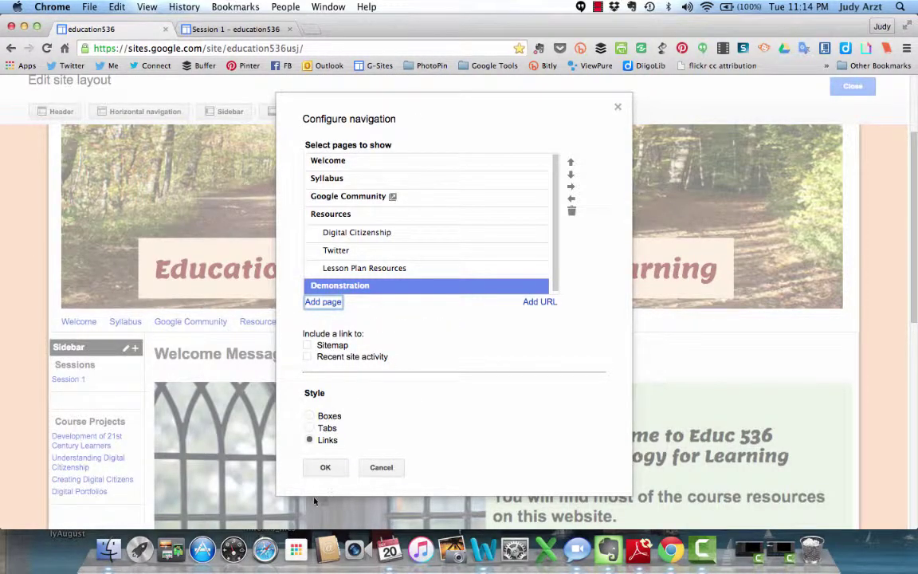
{"action": "left_click", "coordinate": [326, 469]}
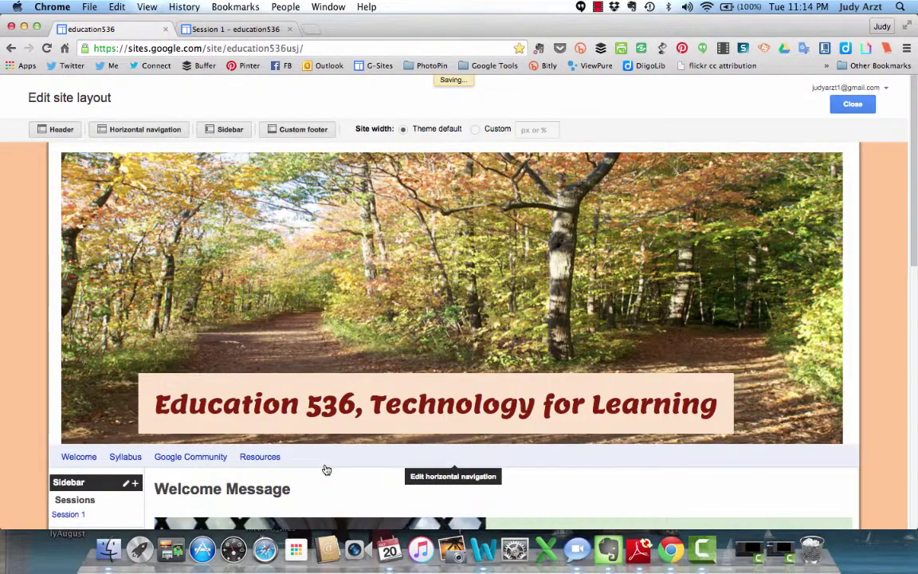
{"action": "scroll", "coordinate": [385, 327], "scroll_direction": "down", "scroll_amount": 3}
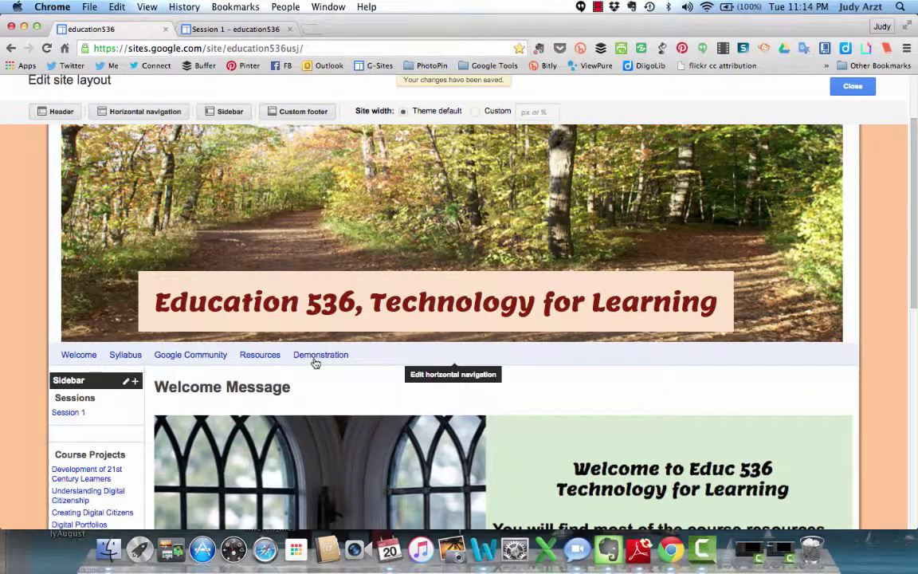
Step: Remove the Demonstration page from the horizontal navigation and apply the change
{"action": "left_click", "coordinate": [385, 359]}
{"action": "left_click", "coordinate": [350, 294]}
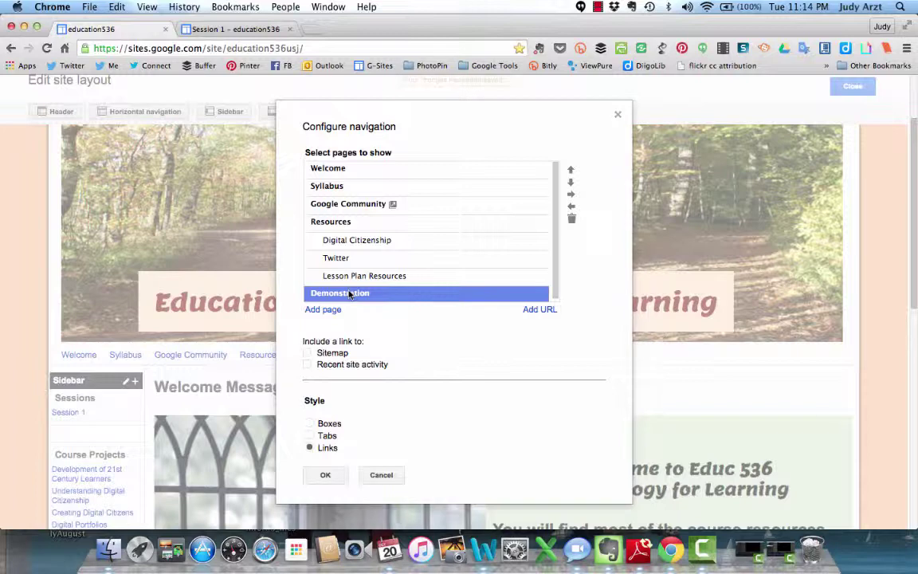
{"action": "left_click", "coordinate": [572, 219]}
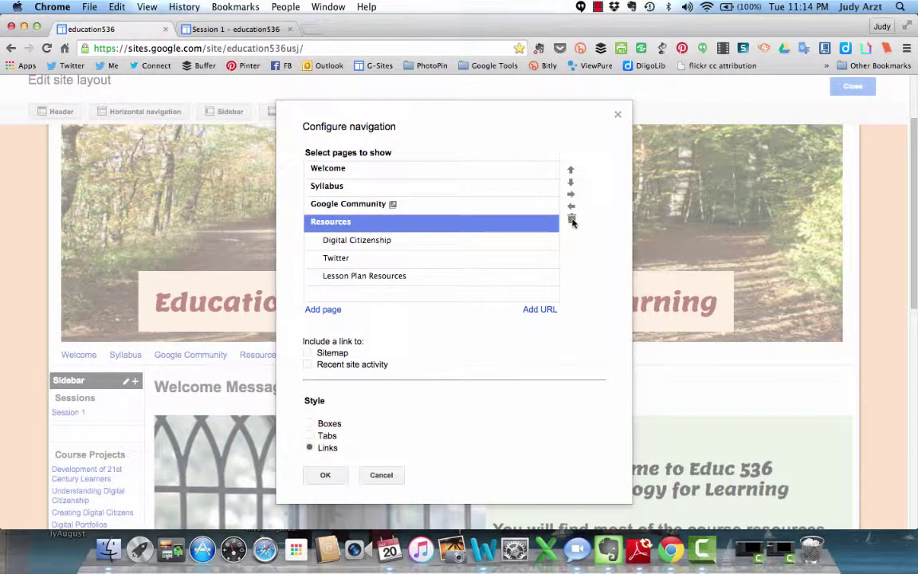
{"action": "left_click", "coordinate": [327, 475]}
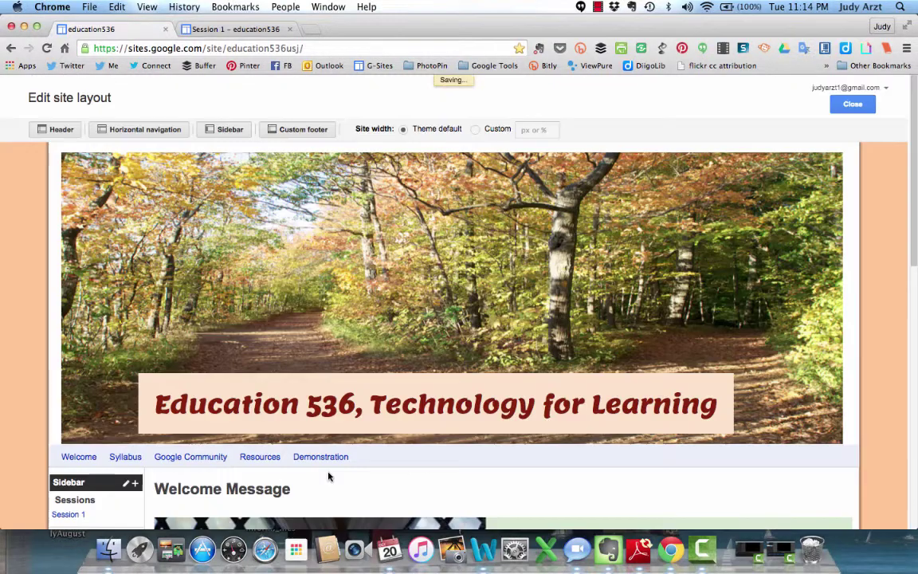
Step: Close the site layout editor and look over the Welcome Message page with its navigation links and sidebar
{"action": "left_click", "coordinate": [853, 104]}
{"action": "scroll", "coordinate": [569, 216], "scroll_direction": "down", "scroll_amount": 2}
{"action": "scroll", "coordinate": [569, 217], "scroll_direction": "down", "scroll_amount": 5}
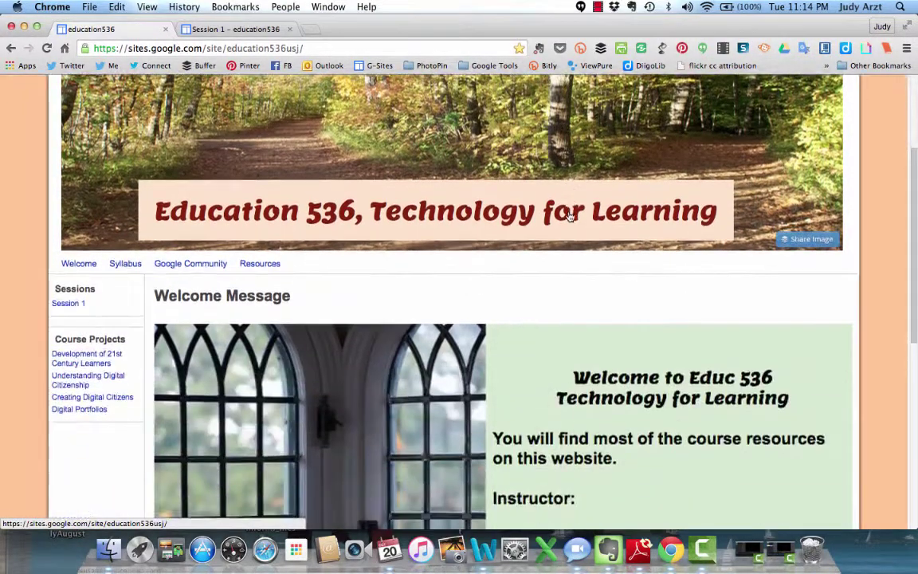
{"action": "scroll", "coordinate": [570, 213], "scroll_direction": "up", "scroll_amount": 7}
{"action": "scroll", "coordinate": [569, 217], "scroll_direction": "down", "scroll_amount": 1}
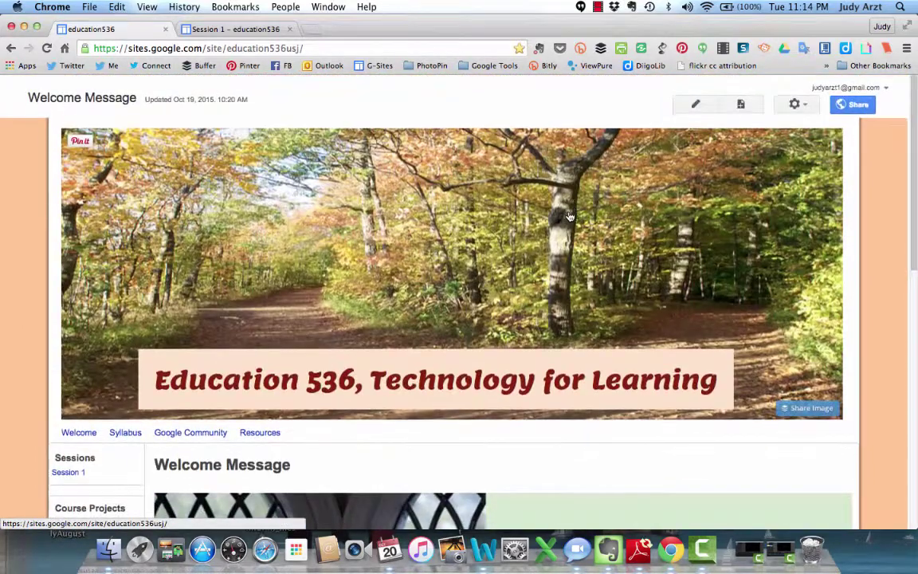
{"action": "scroll", "coordinate": [569, 217], "scroll_direction": "down", "scroll_amount": 3}
{"action": "scroll", "coordinate": [569, 217], "scroll_direction": "up", "scroll_amount": 3}
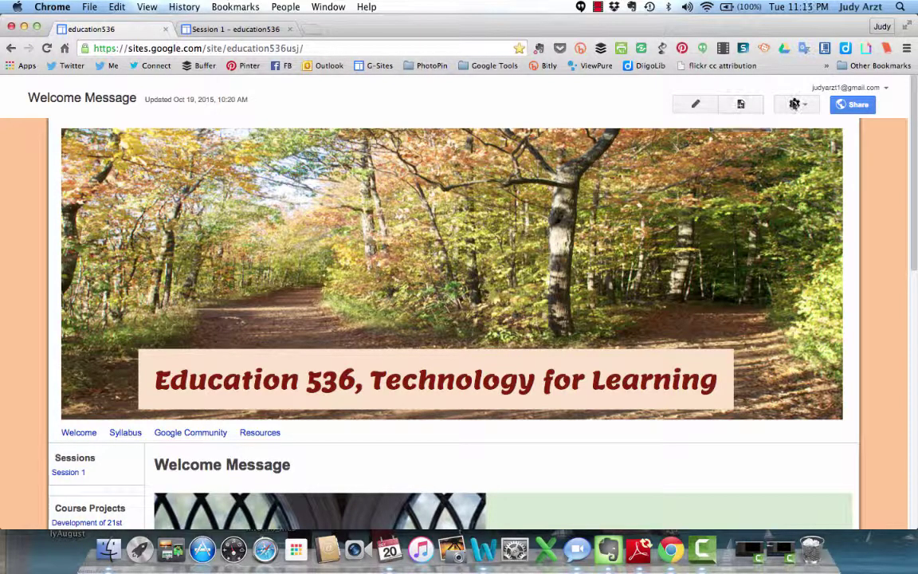
{"action": "left_click", "coordinate": [794, 104]}
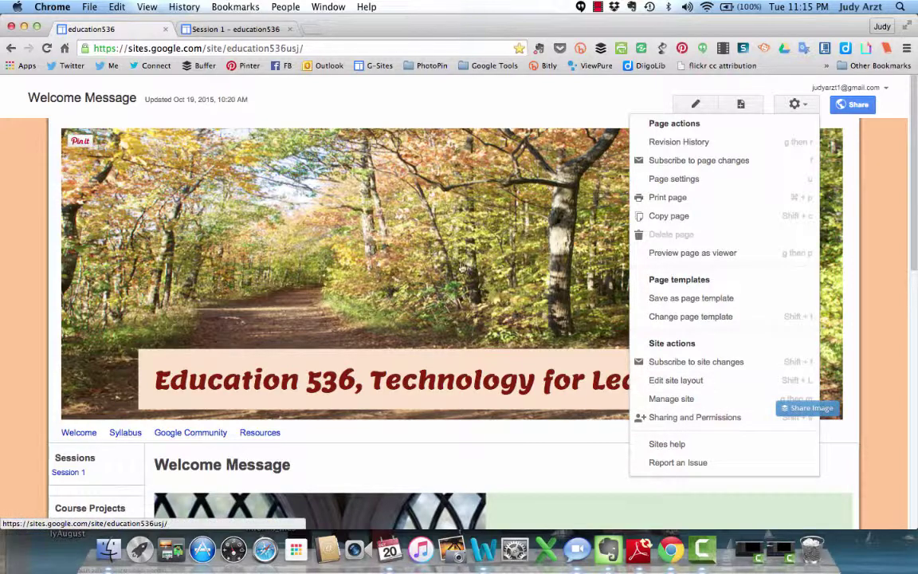
{"action": "scroll", "coordinate": [446, 235], "scroll_direction": "down", "scroll_amount": 3}
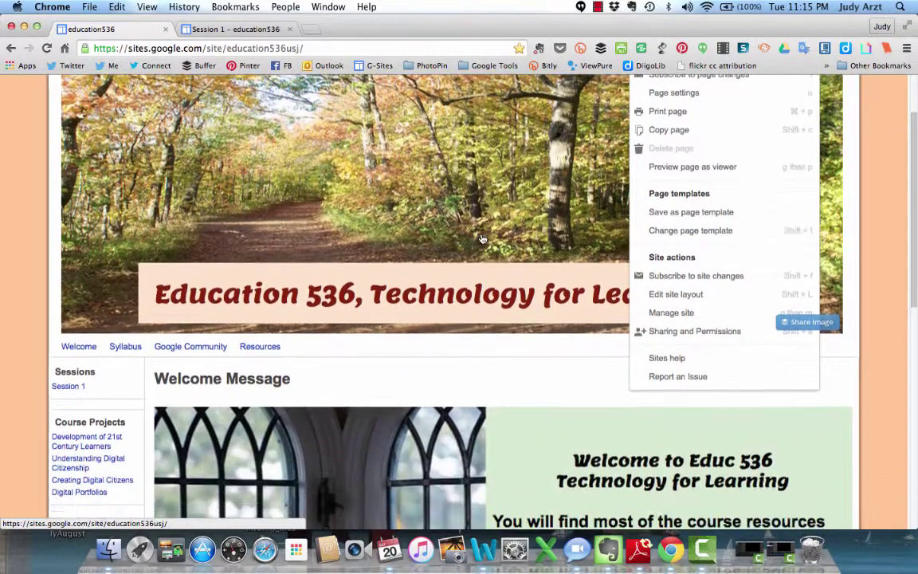
{"action": "scroll", "coordinate": [481, 238], "scroll_direction": "down", "scroll_amount": 6}
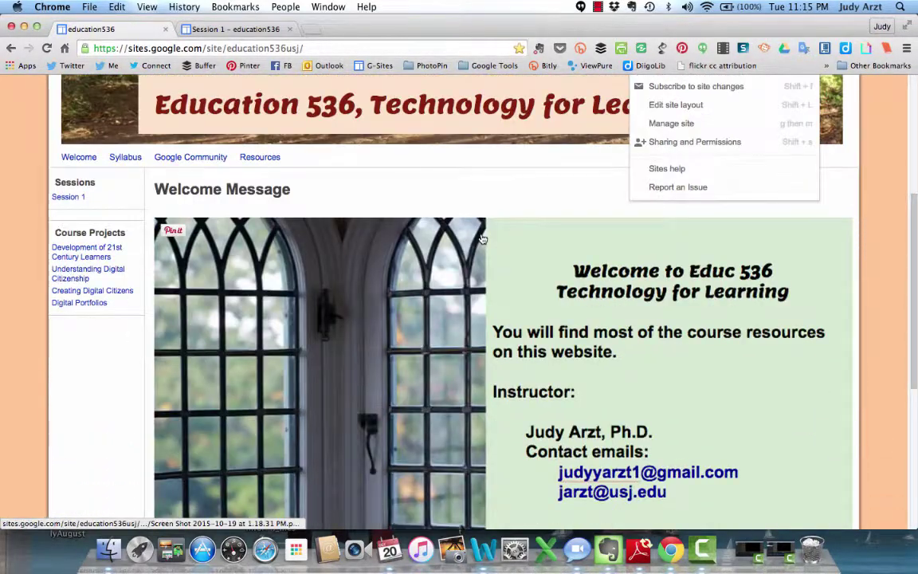
{"action": "scroll", "coordinate": [481, 237], "scroll_direction": "up", "scroll_amount": 9}
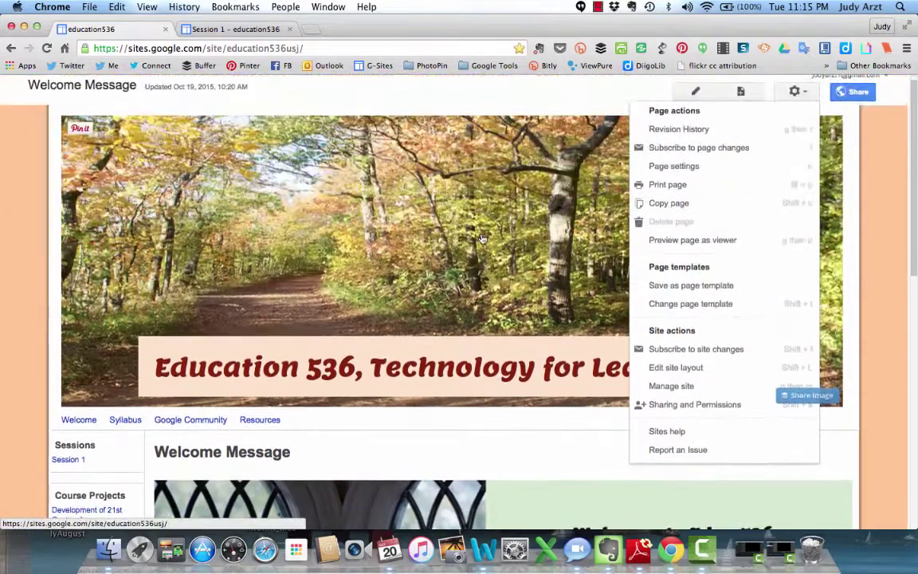
{"action": "left_click", "coordinate": [454, 97]}
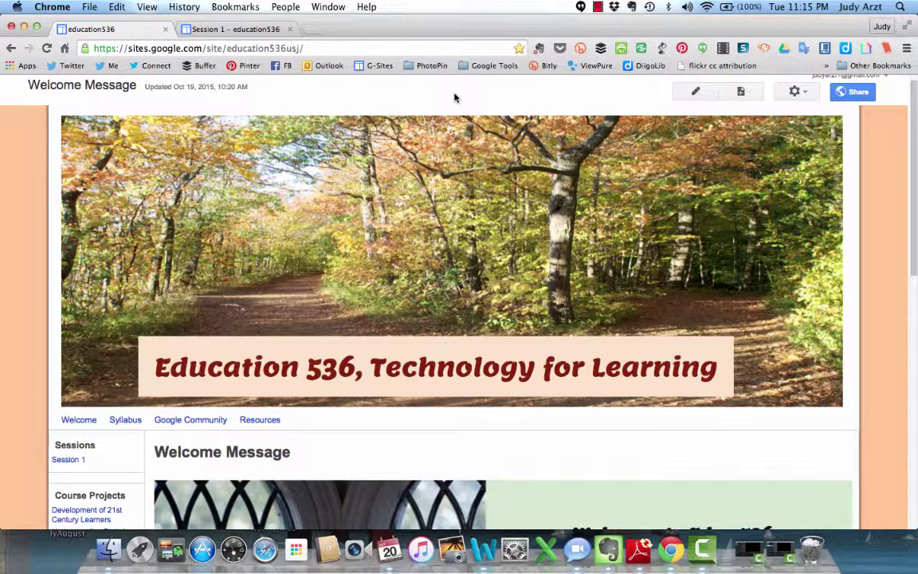
{"action": "left_click", "coordinate": [597, 7]}
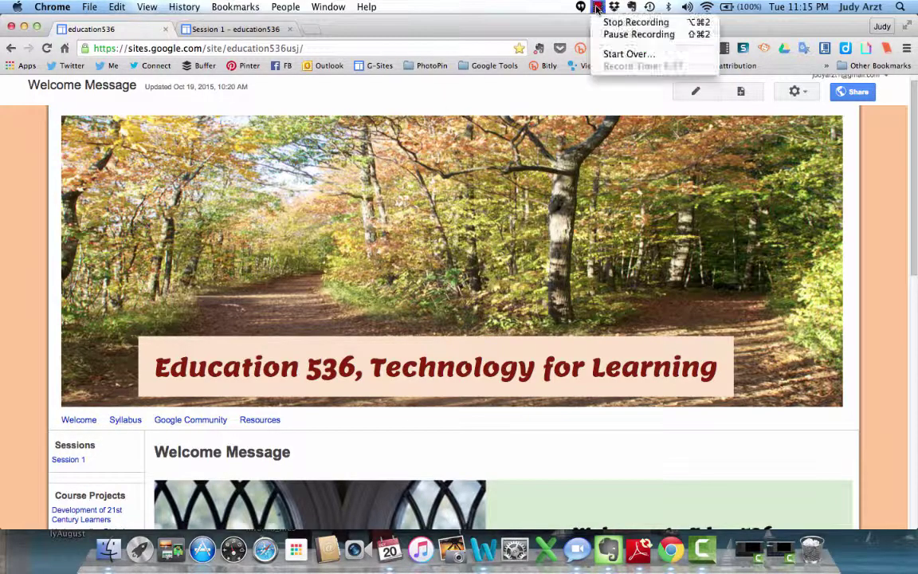